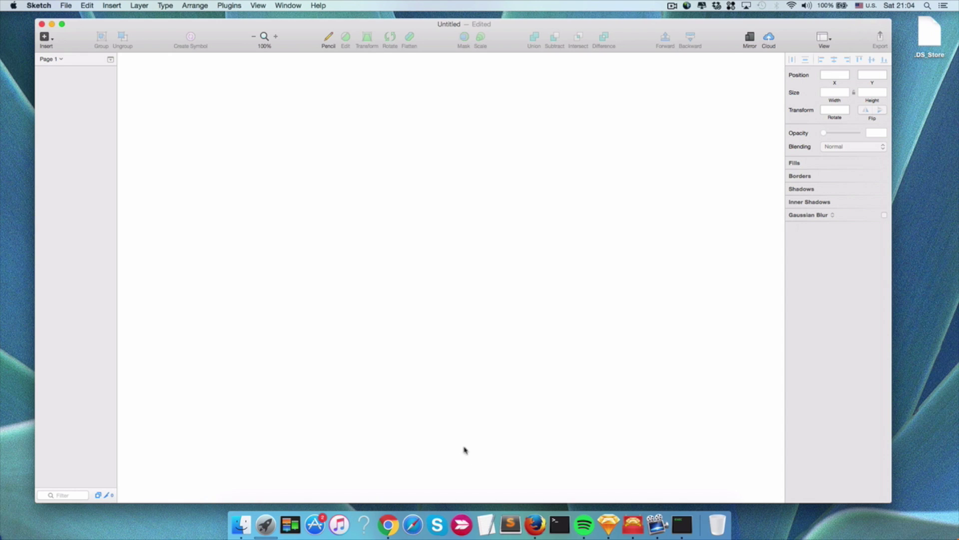
Bring Chrome's lipsum.com Lorem Ipsum generator page to the front
left_click(390, 525)
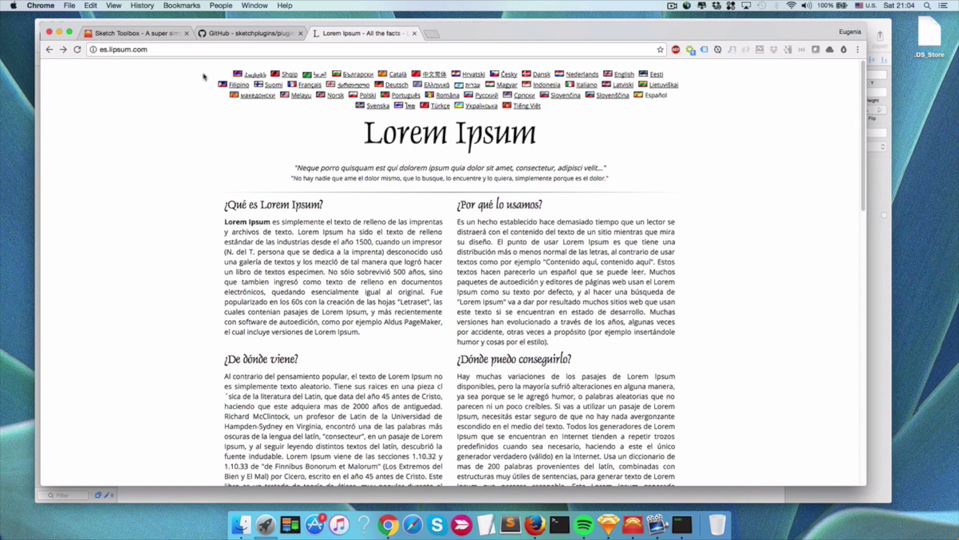
Generate five Lorem Ipsum paragraphs, select the first one, and minimise Chrome
scroll(347, 181, "down", 2)
scroll(449, 250, "down", 5)
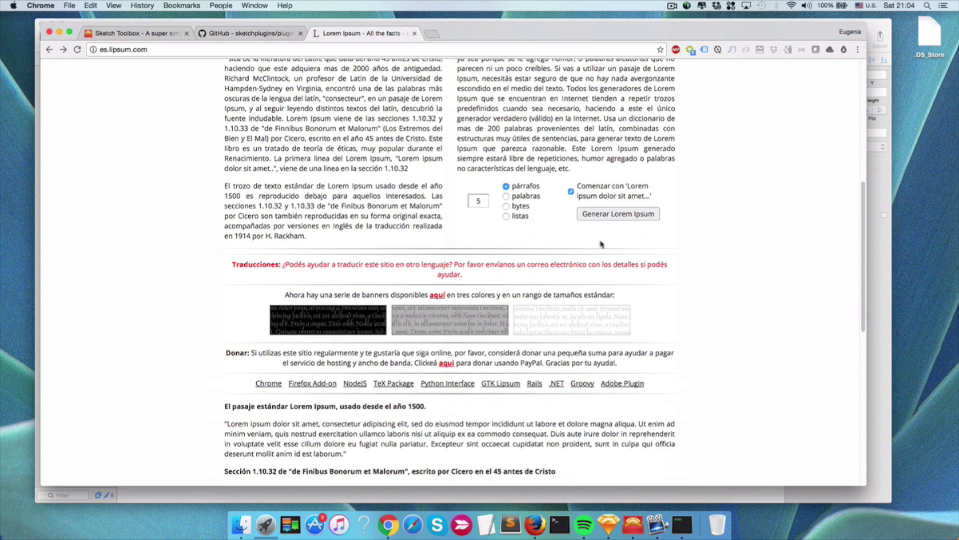
left_click(615, 219)
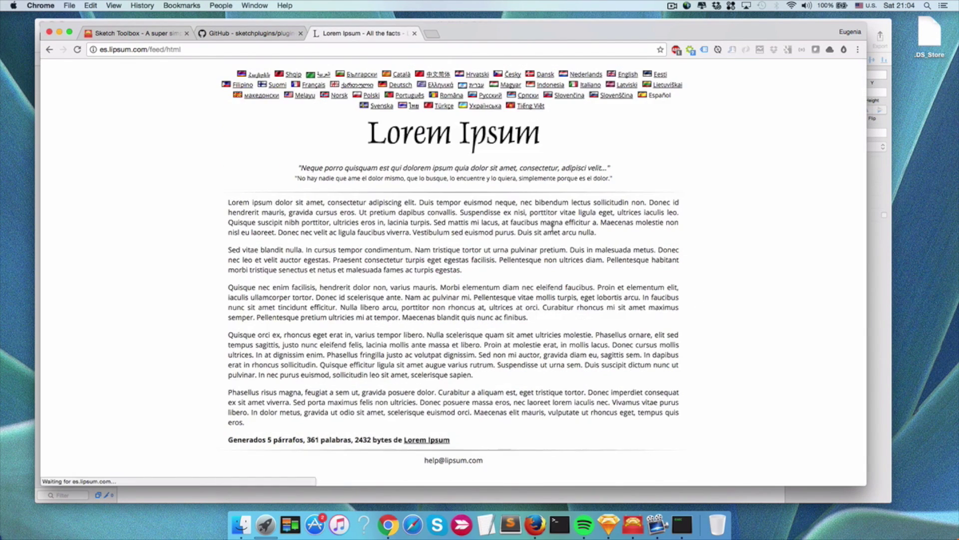
left_click_drag(228, 201, 598, 233)
key("super+c")
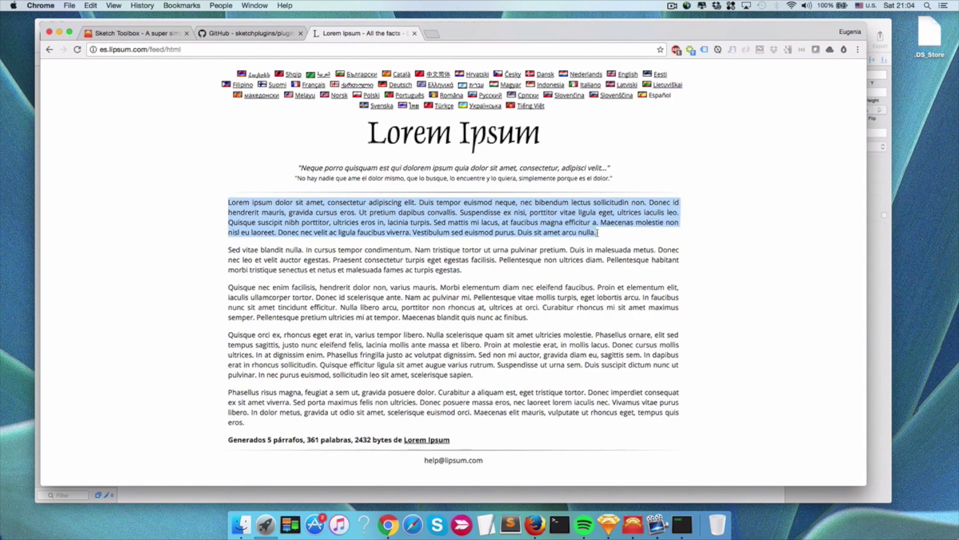
left_click(59, 31)
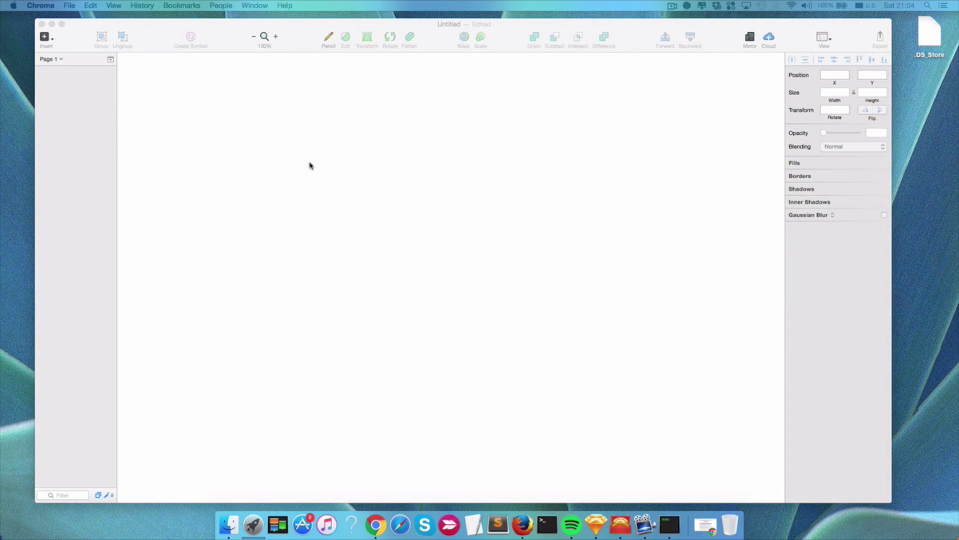
Add a text layer in Sketch and paste the copied Lorem Ipsum paragraph
left_click(310, 166)
key("t")
left_click(218, 120)
key("Escape")
left_click(265, 165)
key("super+v")
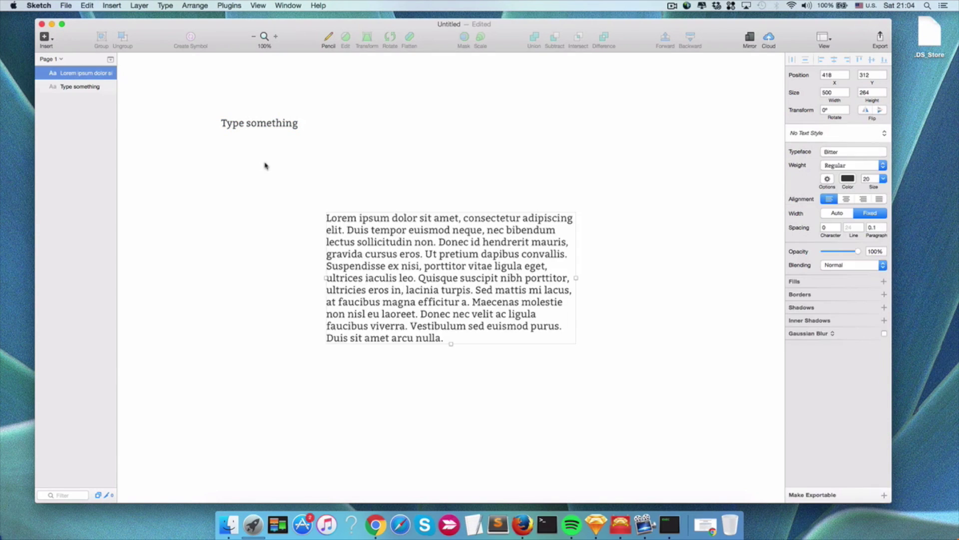
Move the pasted paragraph up-left and discard the empty placeholder text layer
left_click_drag(375, 273, 317, 227)
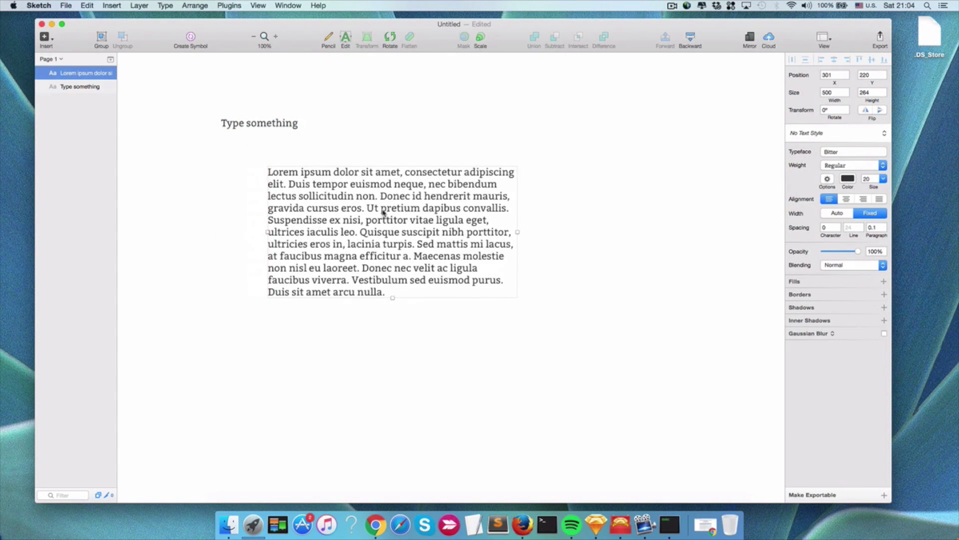
left_click(418, 148)
left_click(507, 234)
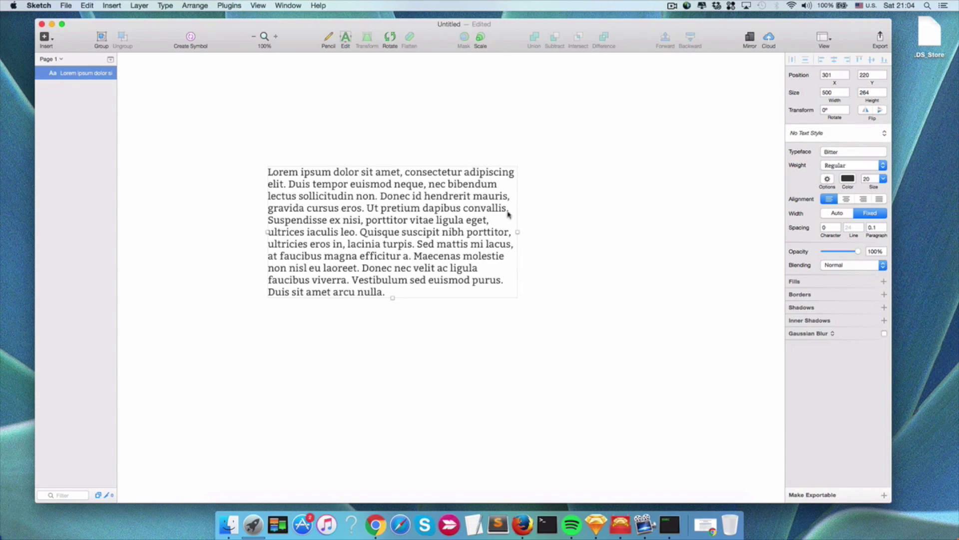
scroll(418, 222, "right", 5)
scroll(417, 223, "down", 2)
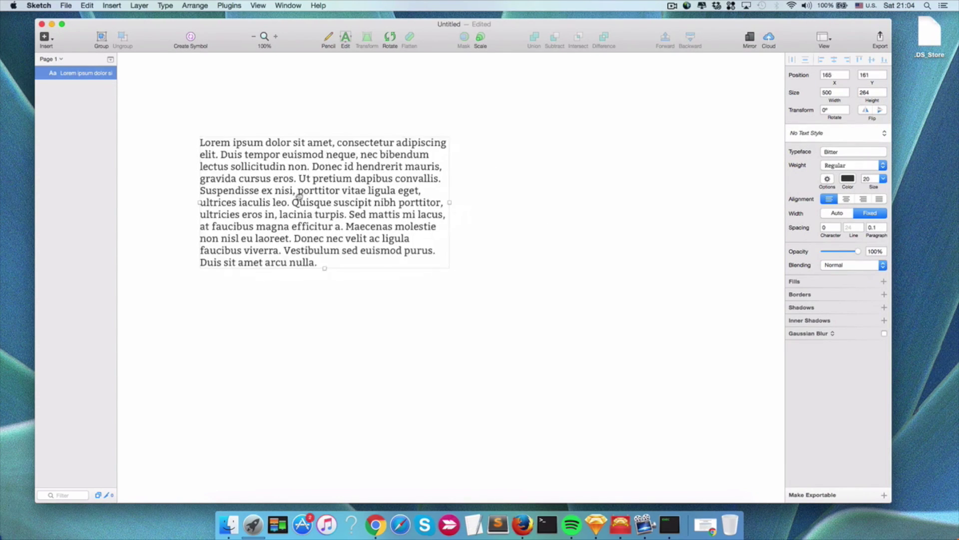
left_click(510, 231)
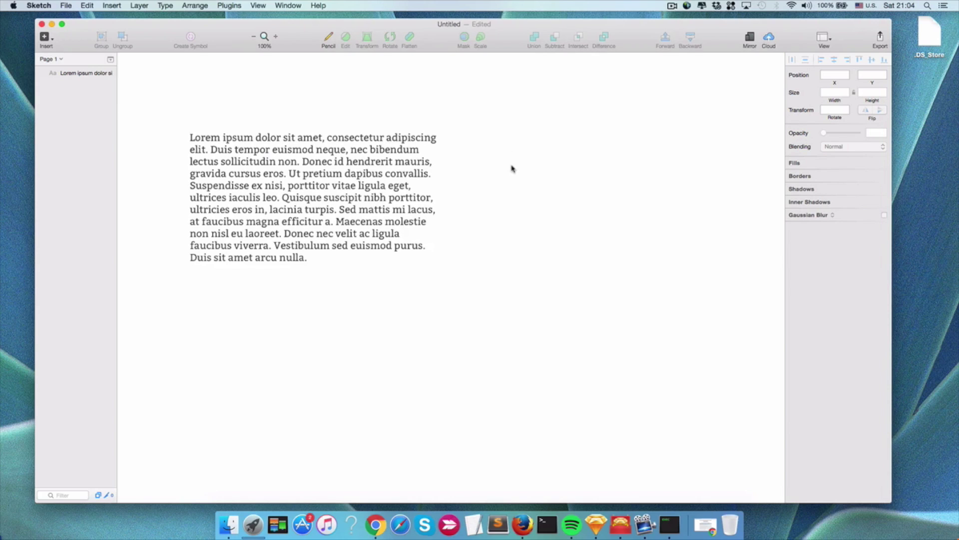
Fill a new text layer with Random Ipsum's 'Lorem ipsum turpis.' and widen it to 343
key("t")
left_click(504, 139)
left_click(550, 149)
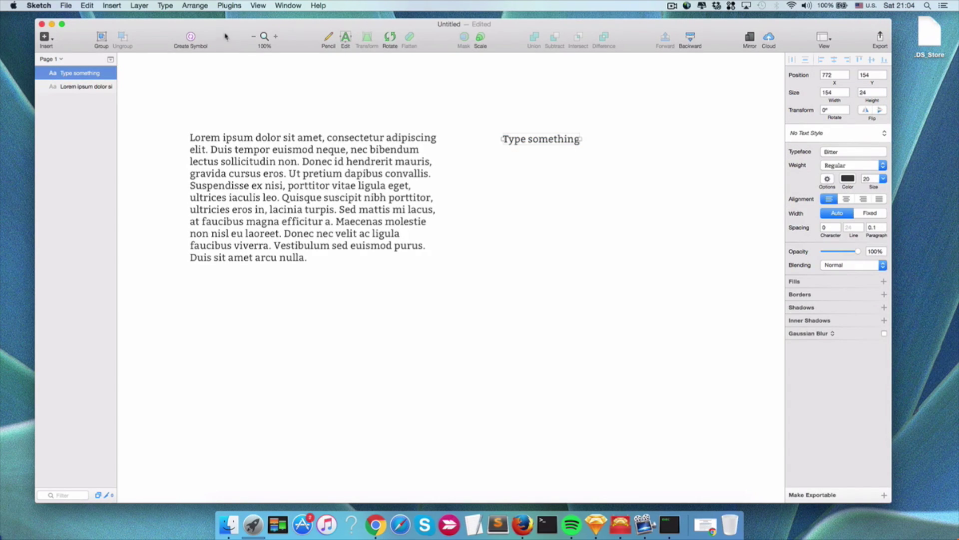
left_click(229, 6)
left_click(258, 18)
left_click(562, 168)
left_click(575, 142)
left_click_drag(579, 139, 675, 139)
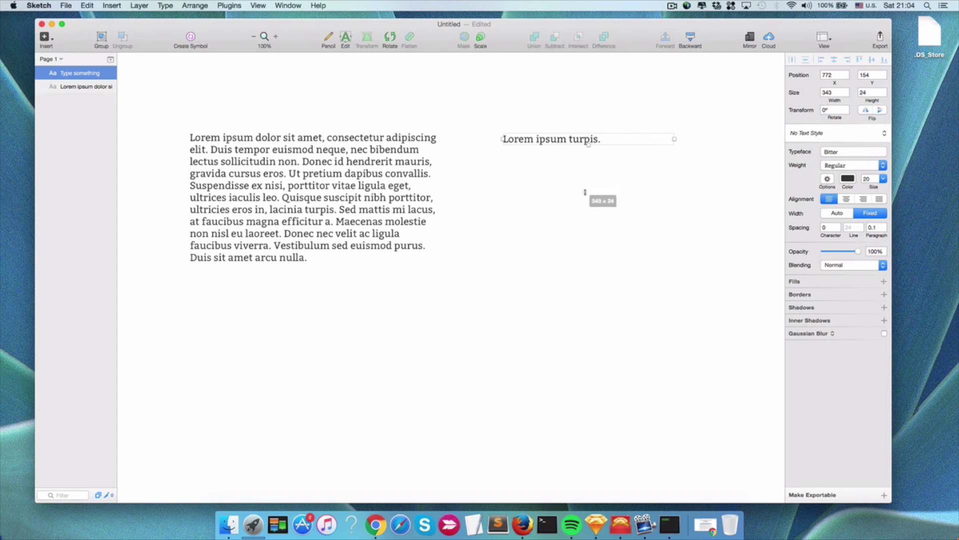
double_click(595, 145)
key("Escape")
Add a ':50' text layer below the sentence
key("t")
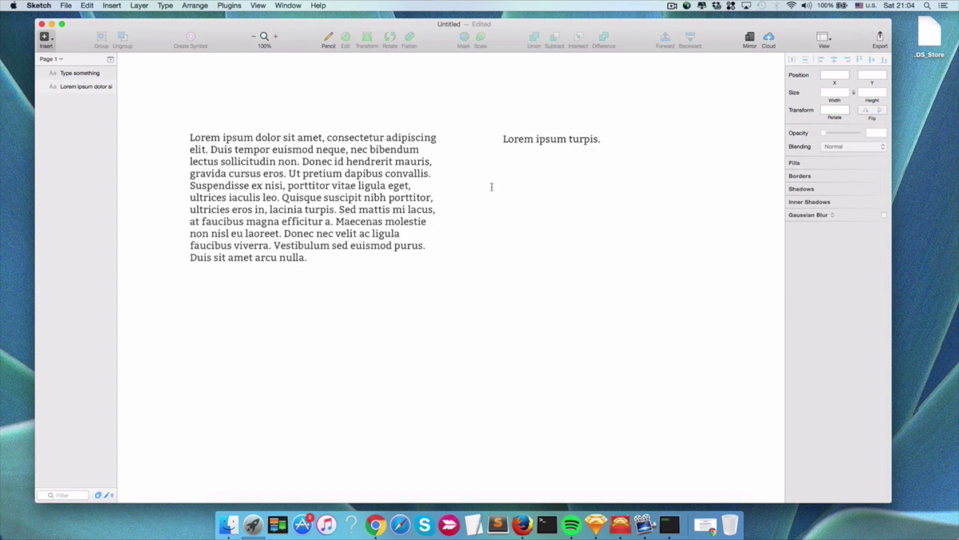
left_click(491, 187)
key("Escape")
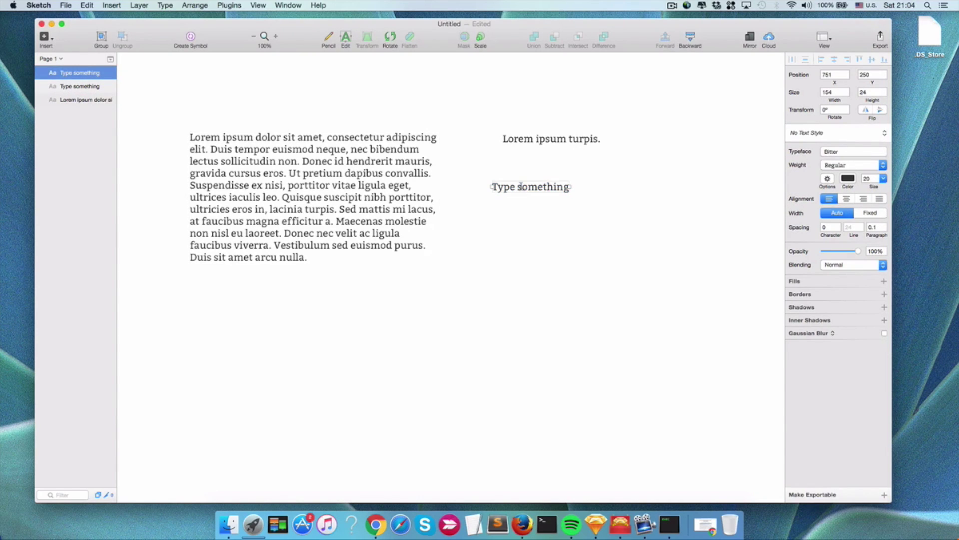
double_click(522, 189)
key("BackSpace")
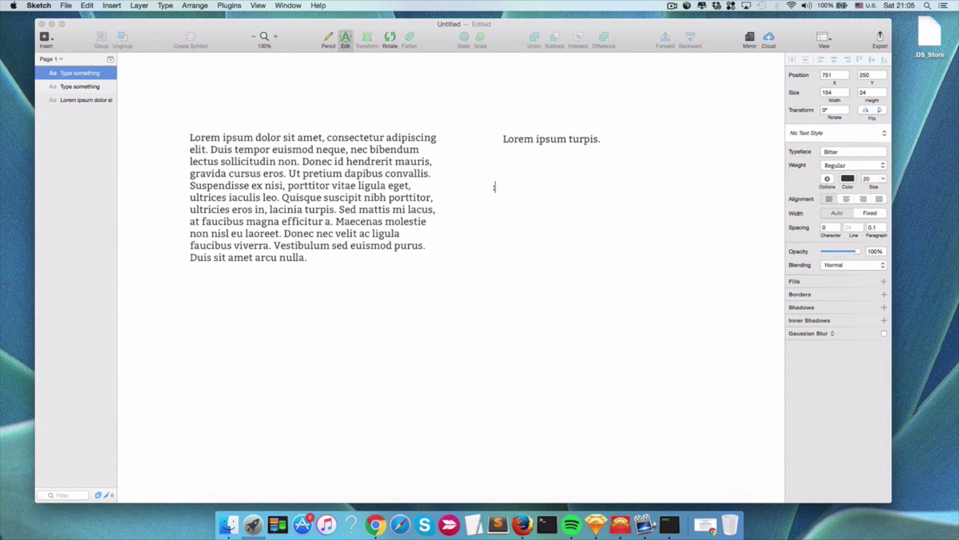
type("50")
key("Escape")
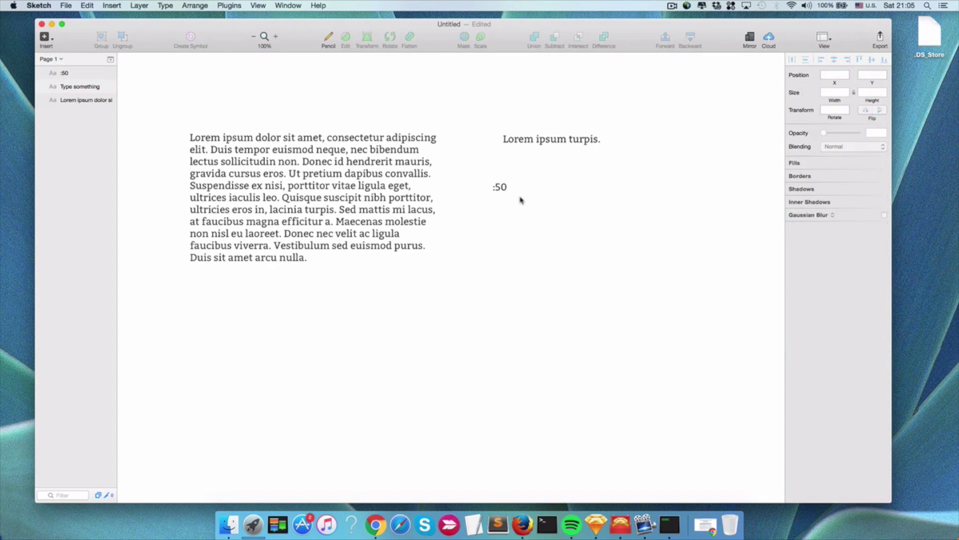
Replace the ':50' layer with Random Ipsum text, widened into a wrapping paragraph
left_click(230, 6)
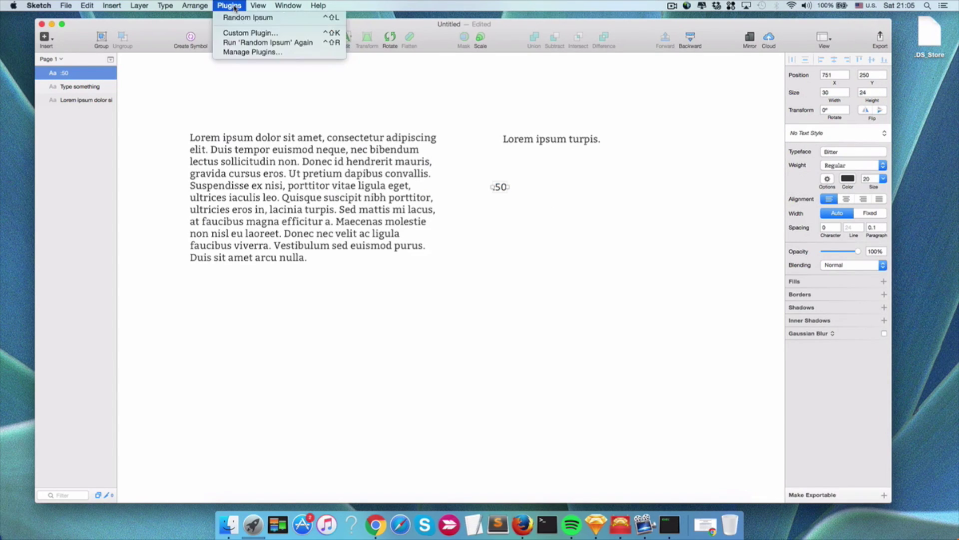
left_click(241, 18)
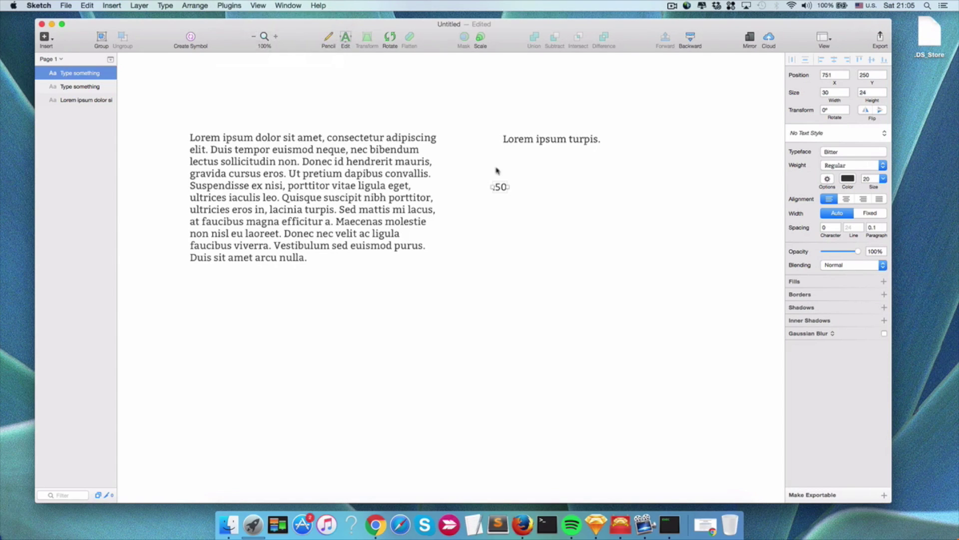
left_click(527, 206)
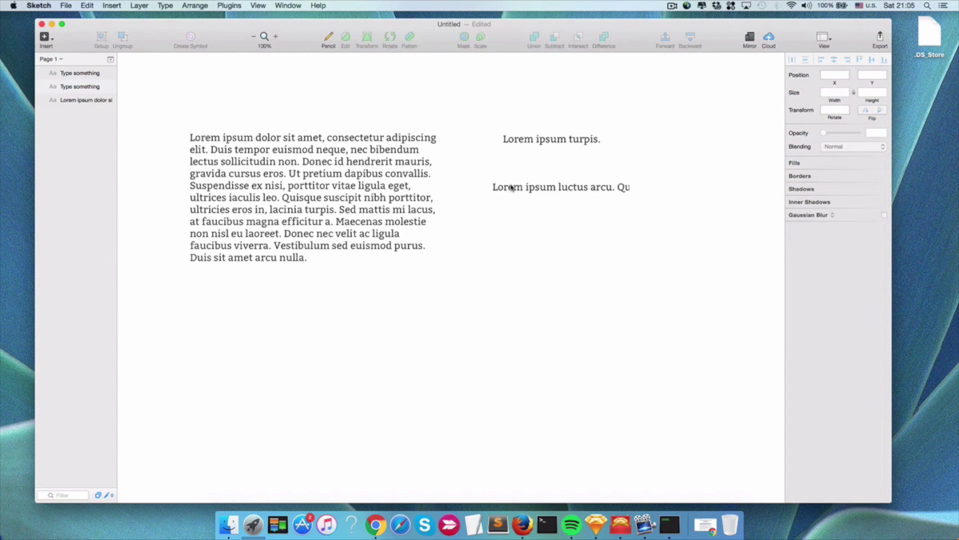
left_click(510, 190)
left_click_drag(508, 193, 663, 210)
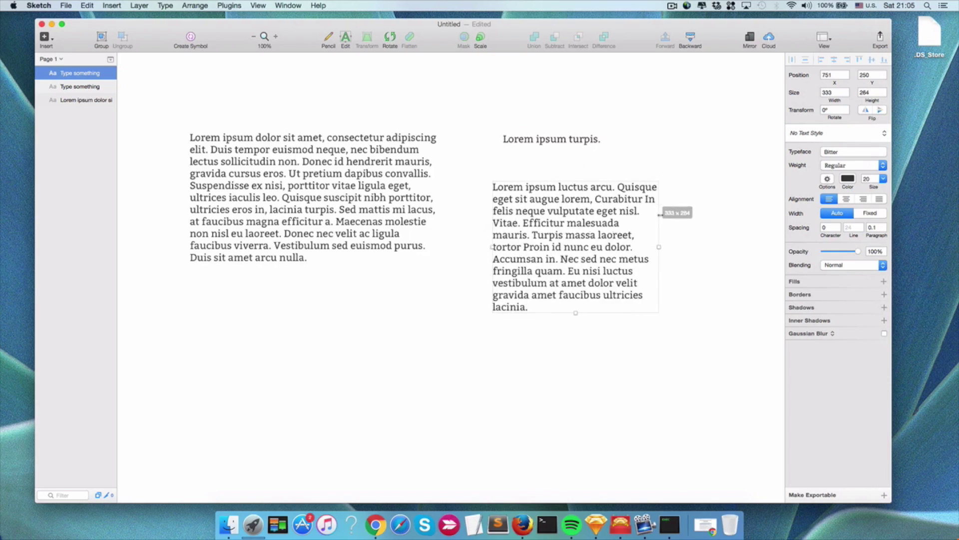
left_click(640, 324)
left_click(615, 255)
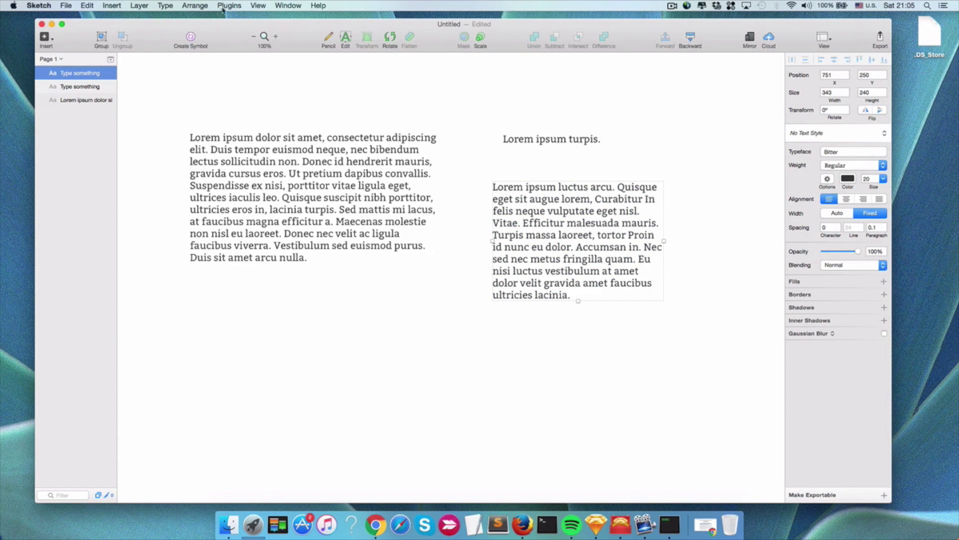
Delete the pasted paragraph on the left, then show GitHub's plugin-directory in Chrome
left_click(323, 150)
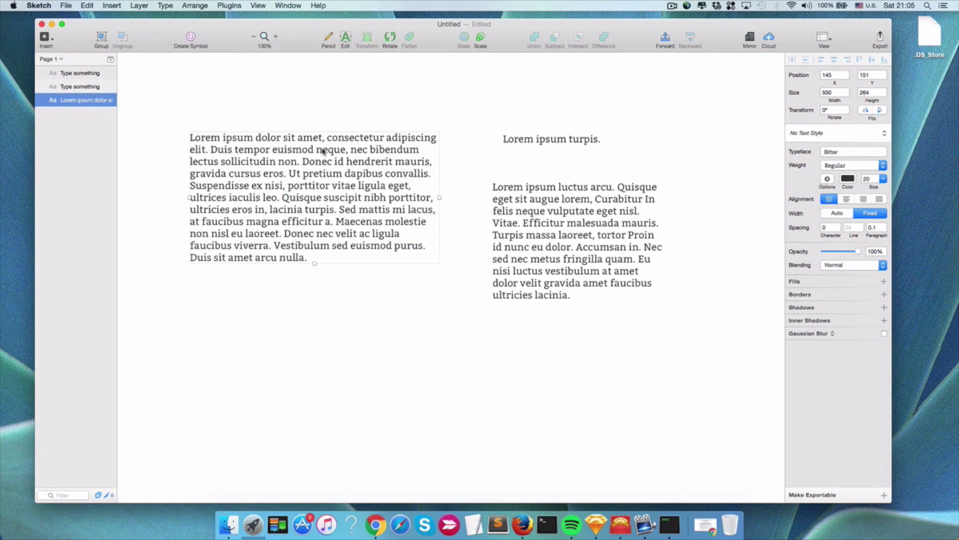
key("BackSpace")
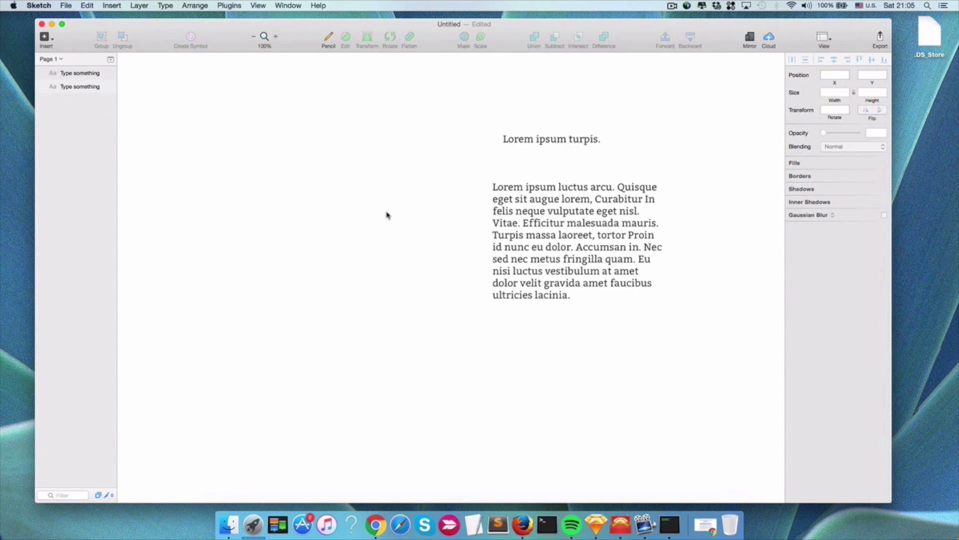
left_click(706, 525)
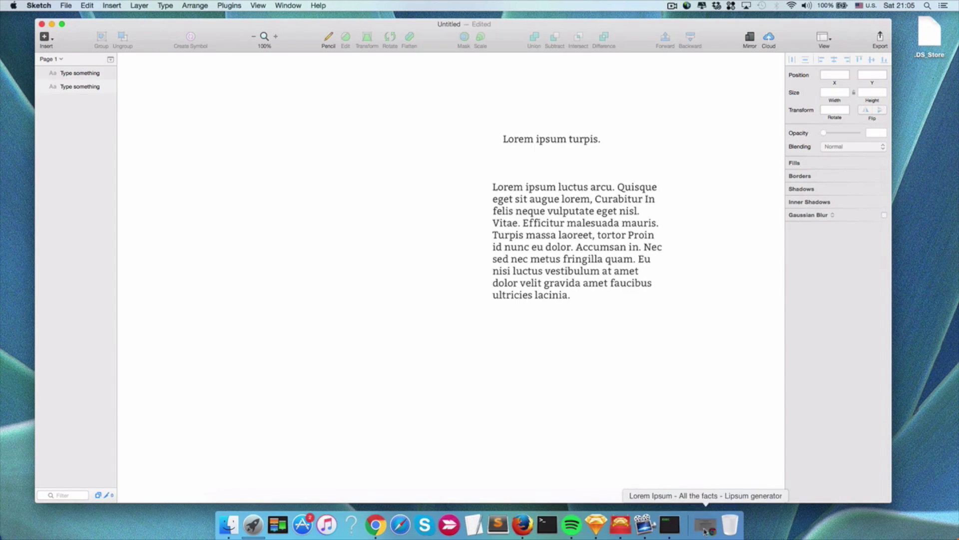
left_click(250, 33)
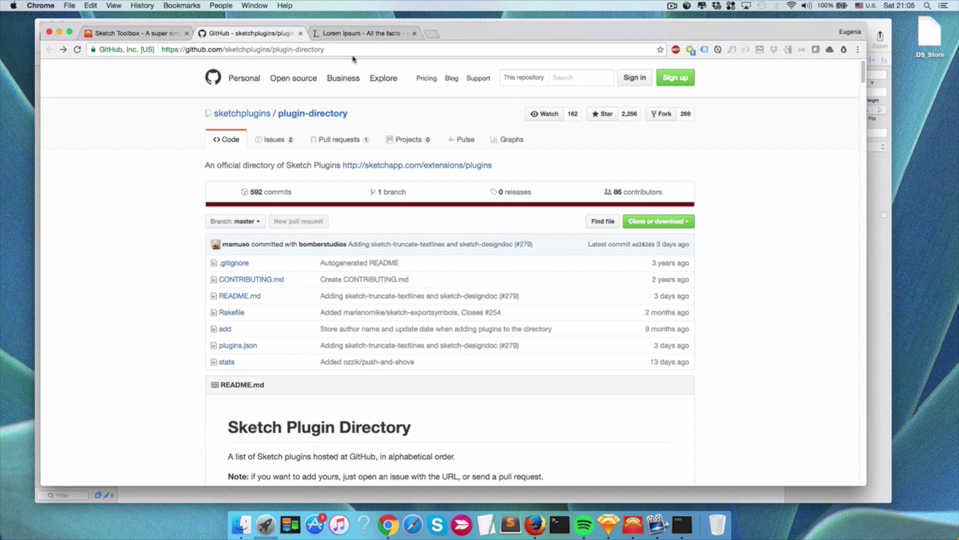
Scroll through the sketchplugins/plugin-directory README list, then return to Sketch
scroll(180, 274, "down", 5)
scroll(180, 275, "down", 3)
scroll(180, 275, "down", 3)
scroll(179, 275, "down", 3)
scroll(179, 274, "down", 3)
scroll(180, 274, "down", 5)
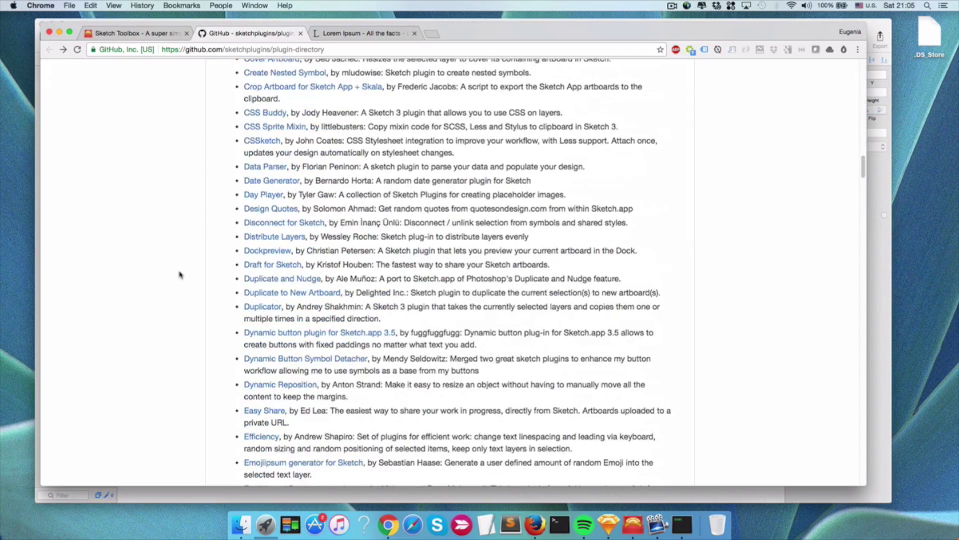
scroll(180, 274, "down", 5)
scroll(180, 274, "down", 4)
scroll(180, 275, "down", 10)
scroll(180, 274, "down", 1)
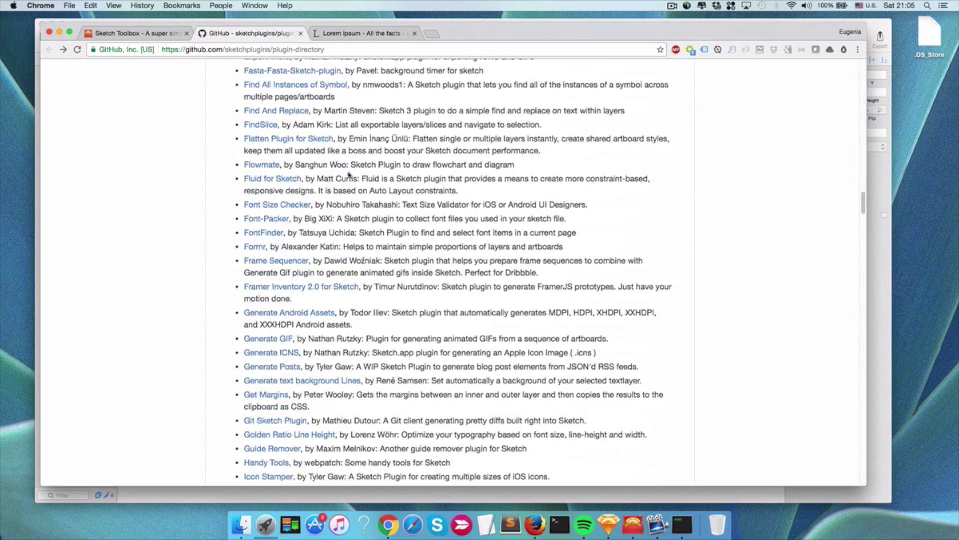
scroll(345, 227, "up", 10)
scroll(345, 227, "up", 10)
scroll(345, 227, "up", 15)
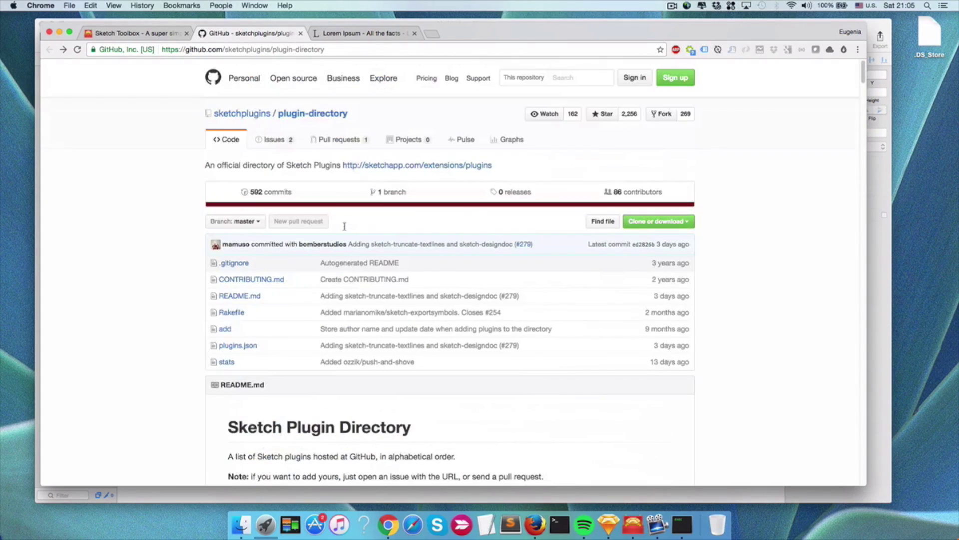
left_click(609, 523)
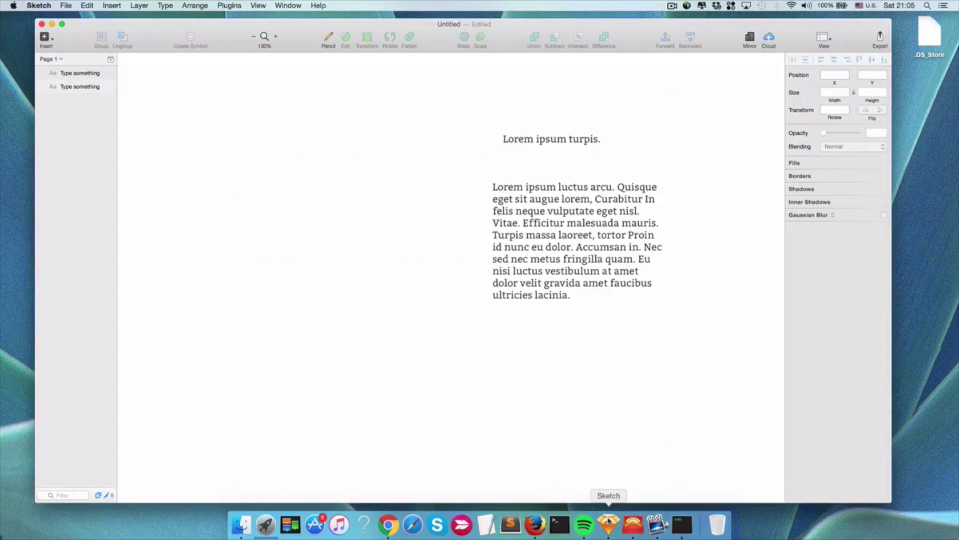
View Random Ipsum in Sketch's plugin preferences and open the Get Plugins… web catalogue
left_click(229, 6)
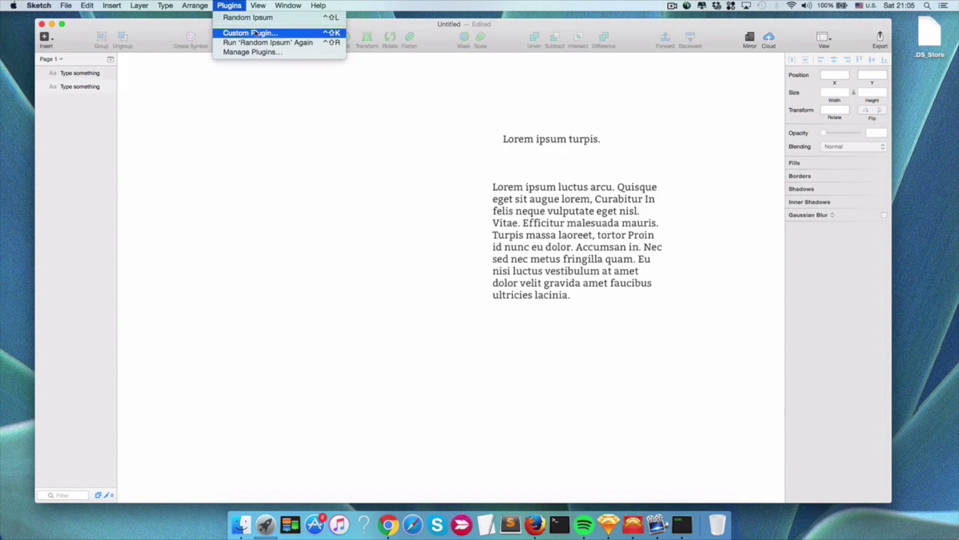
left_click(287, 53)
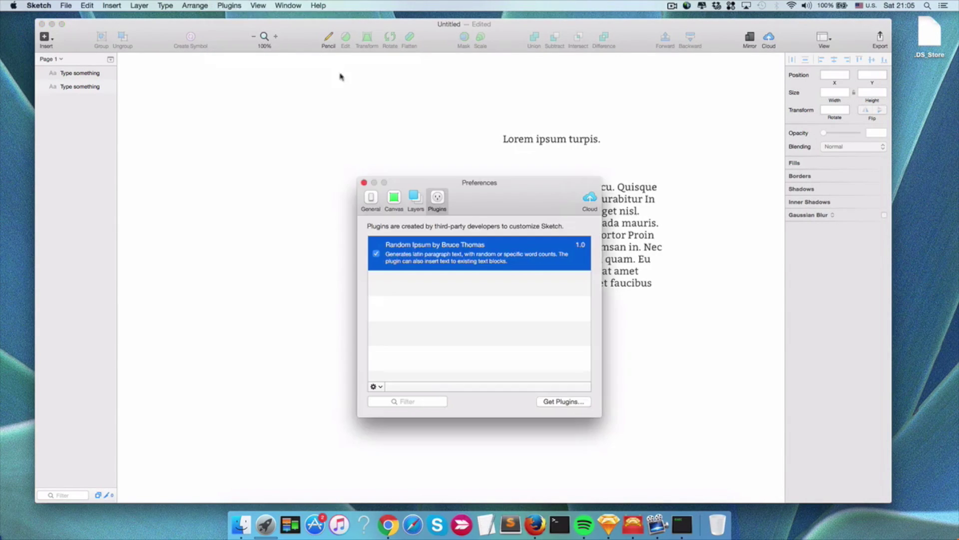
left_click(563, 402)
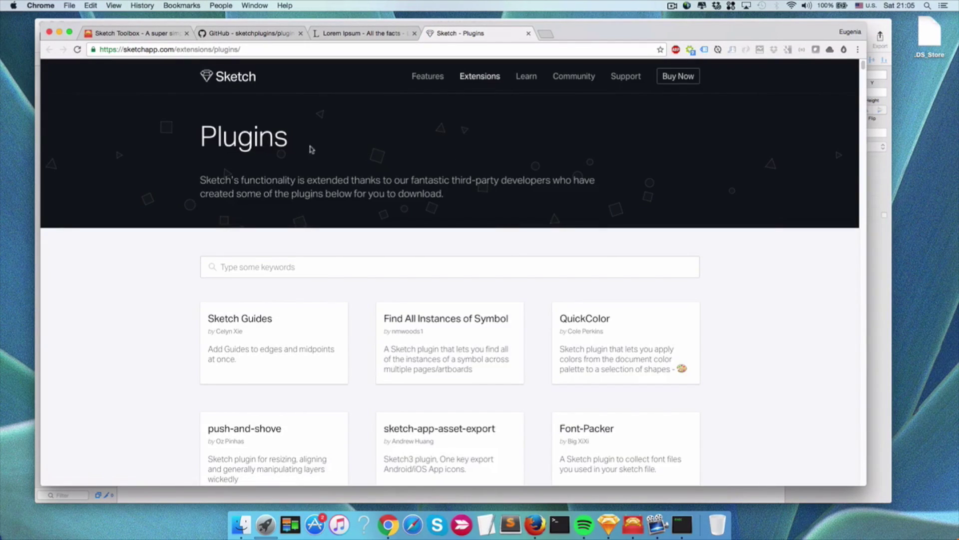
Search sketchapp.com's Plugins page for 'lorem', then switch to the Sketch Toolbox page
left_click(252, 262)
type("lorem")
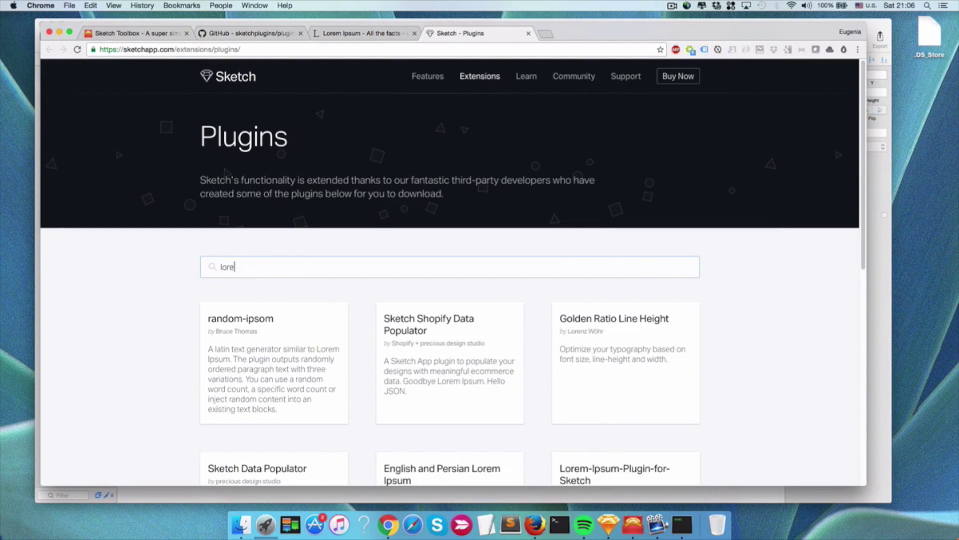
scroll(274, 125, "down", 3)
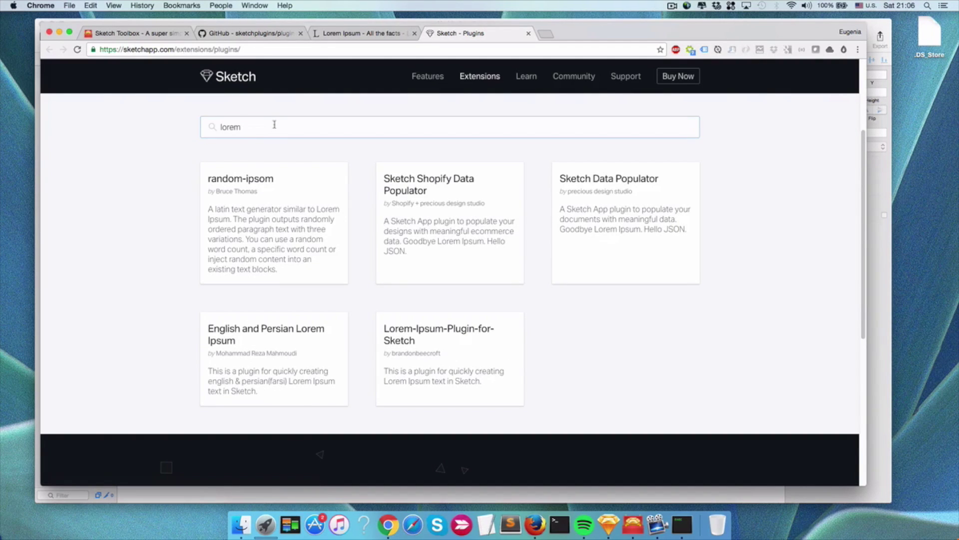
left_click(155, 34)
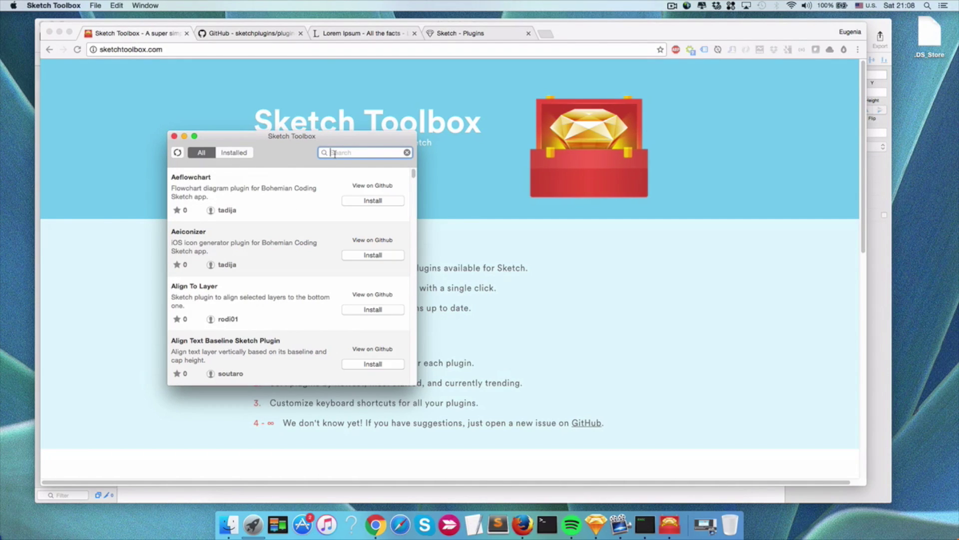
Search Sketch Toolbox for 'lorem'; the plugin list comes up empty
type("lo")
type("ere")
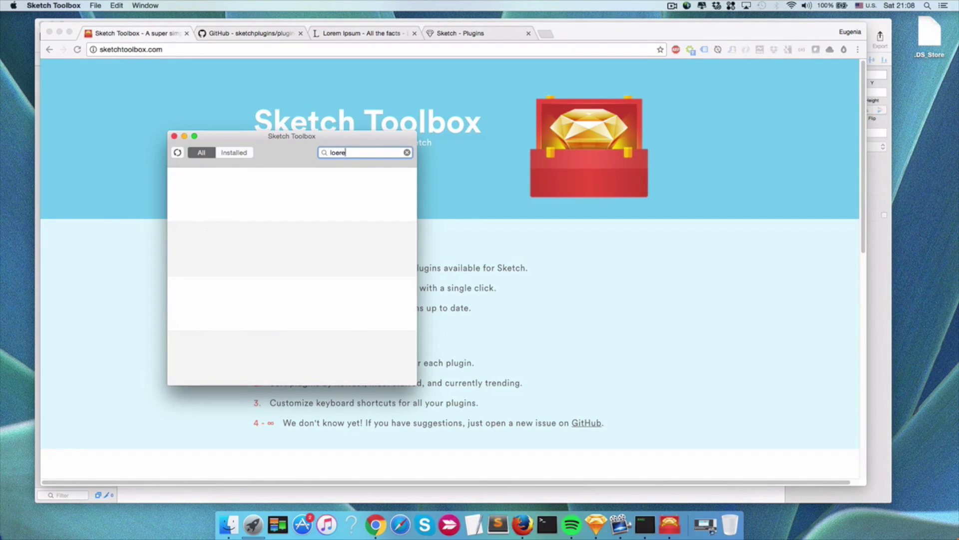
type("m")
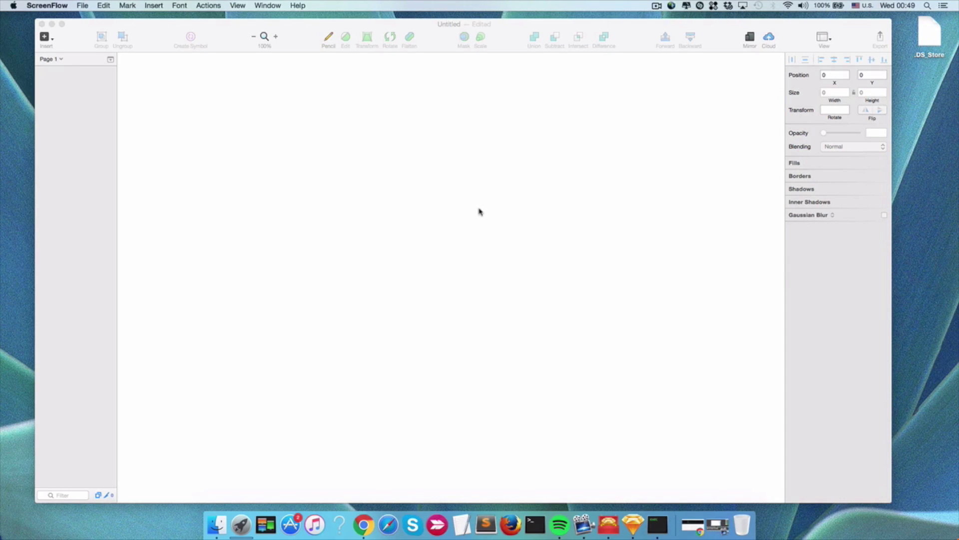
Uninstall Random Ipsum from Sketch's plugin preferences and move it to the Trash
left_click(380, 143)
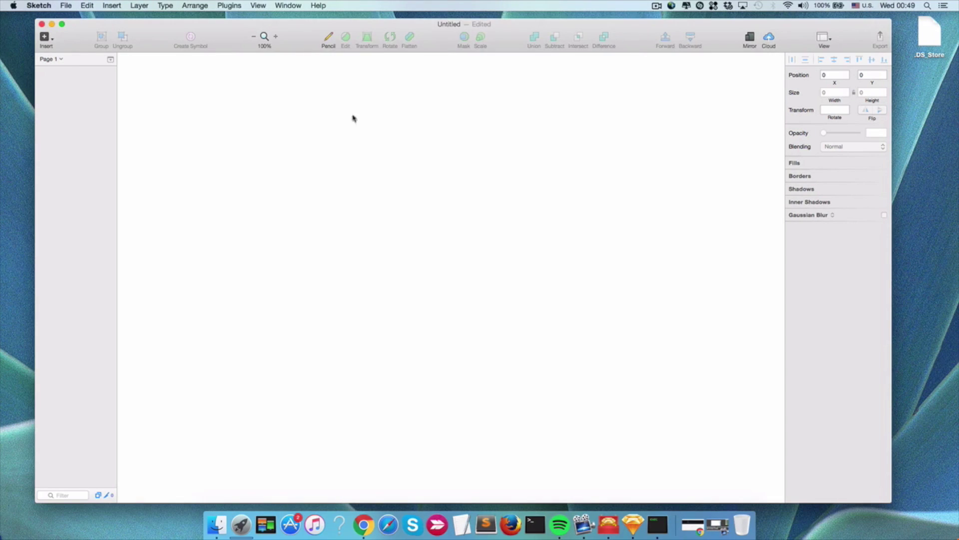
left_click(238, 6)
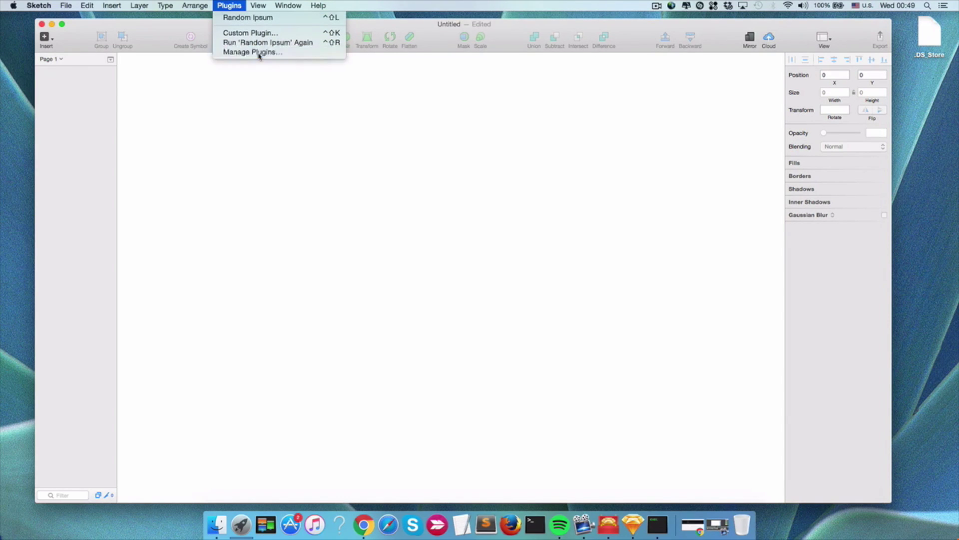
left_click(260, 52)
left_click(408, 252)
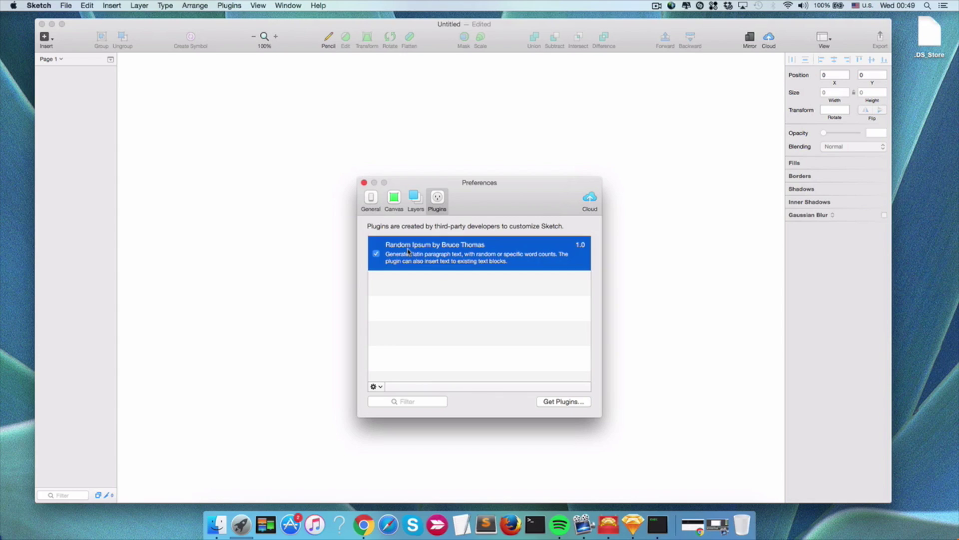
left_click(374, 387)
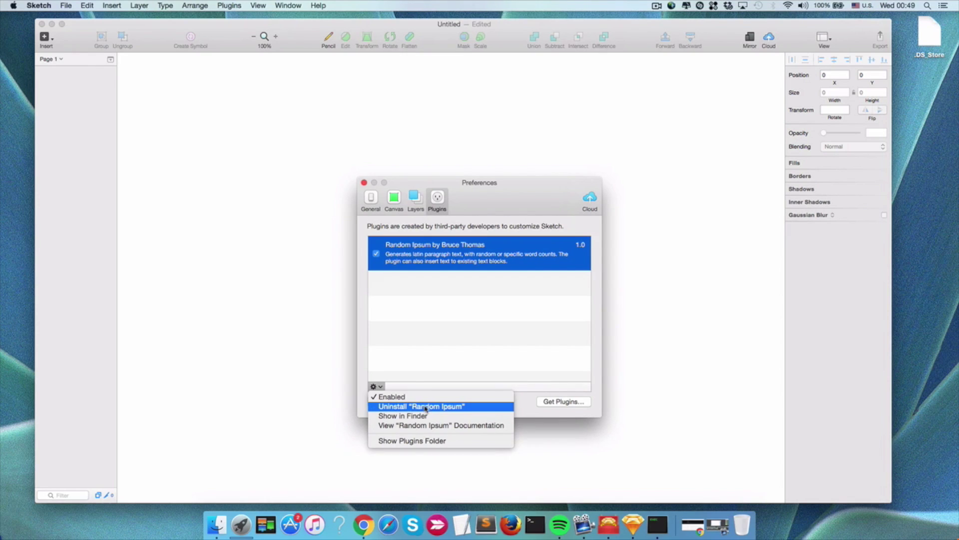
left_click(426, 406)
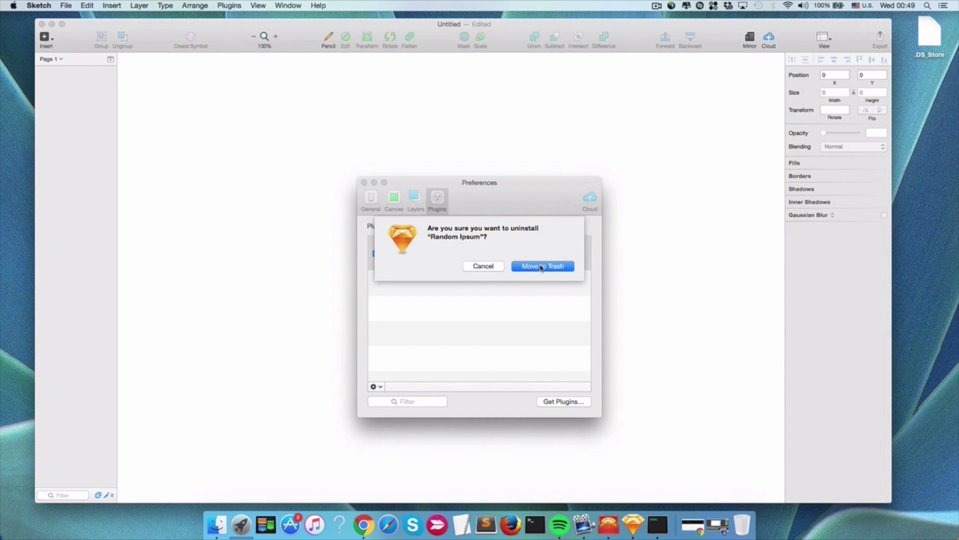
left_click(542, 267)
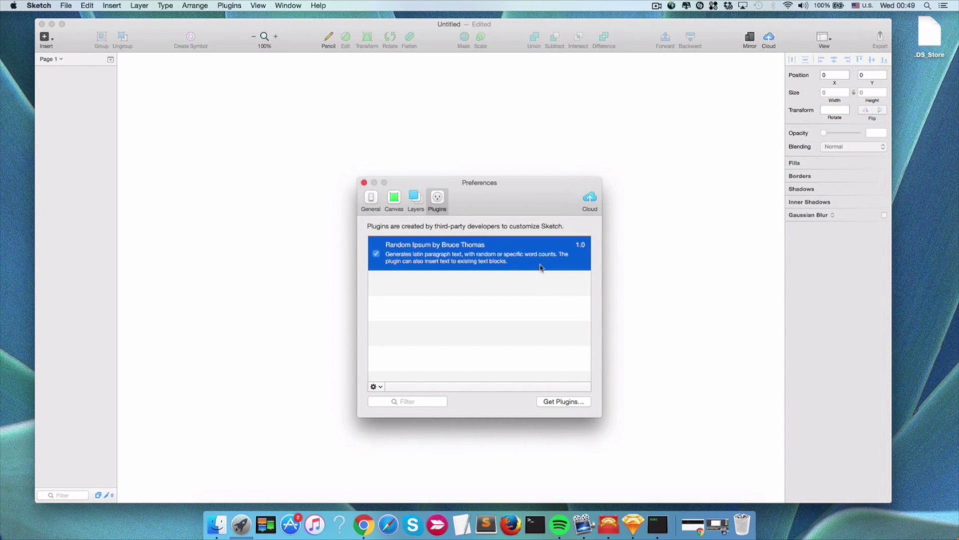
left_click(364, 182)
Confirm no plugins remain and open the Get Plugins… online catalogue
left_click(229, 5)
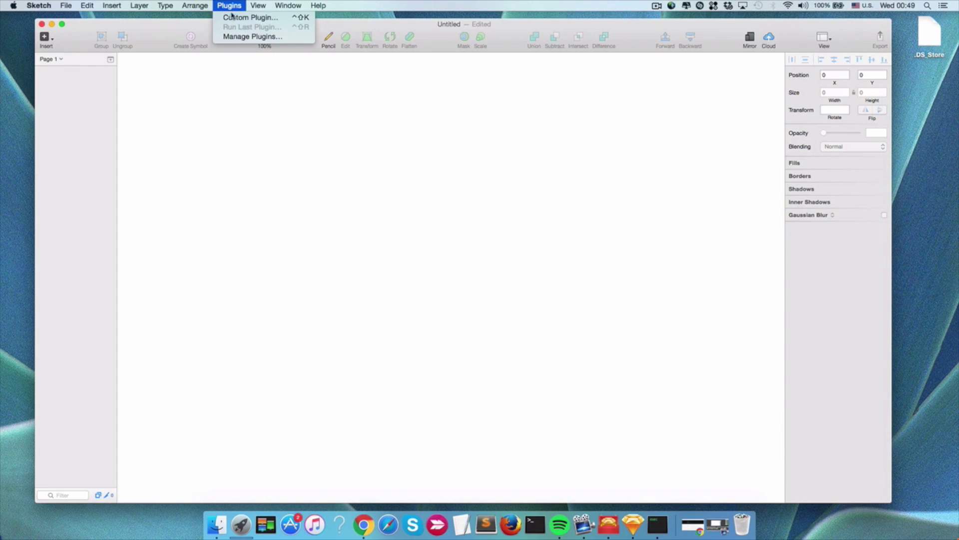
left_click(252, 37)
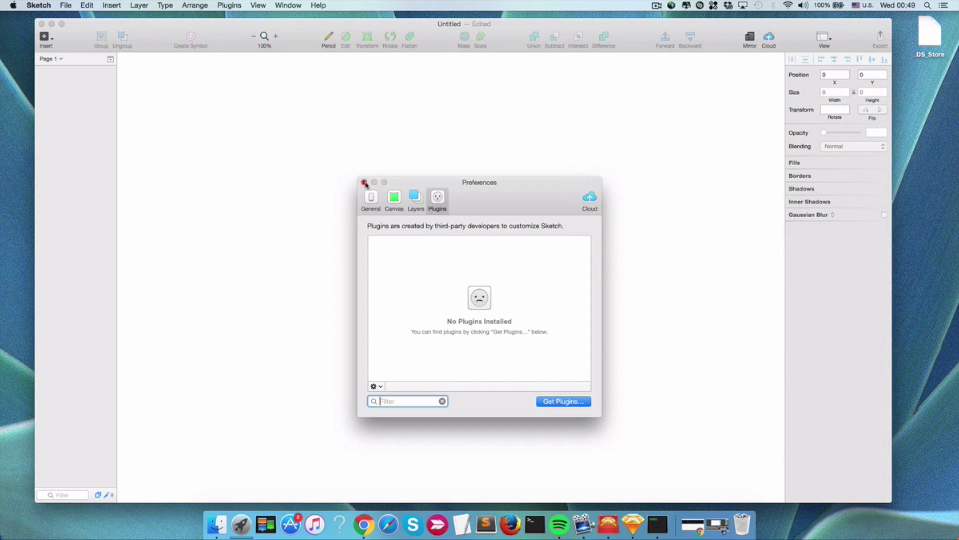
left_click(558, 403)
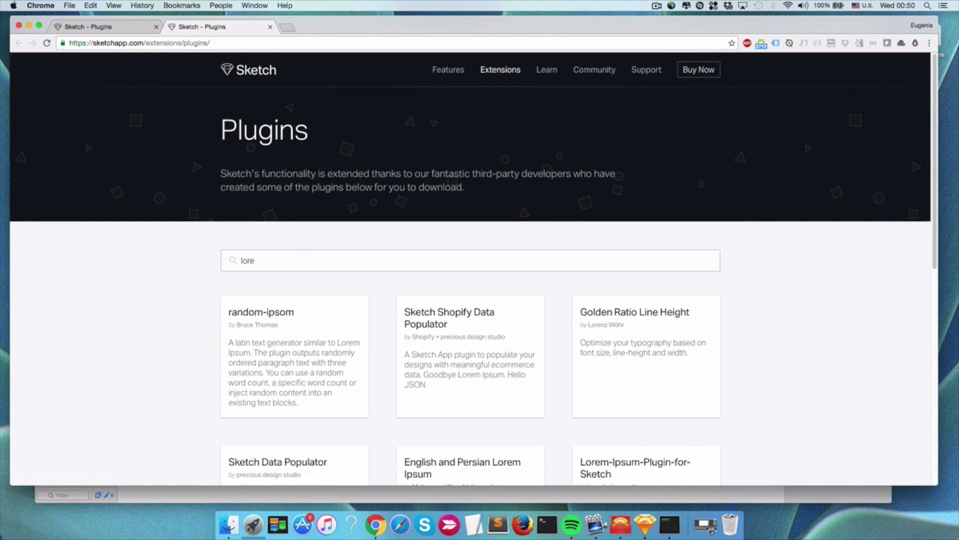
Open the random-ipsom plugin card from the Lorem search results on sketchapp.com
scroll(500, 358, "down", 2)
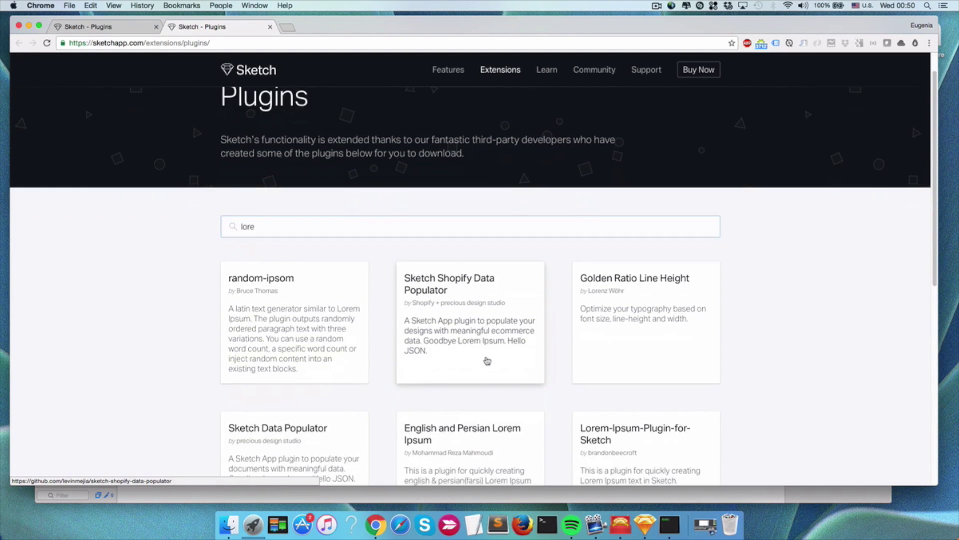
left_click(280, 313)
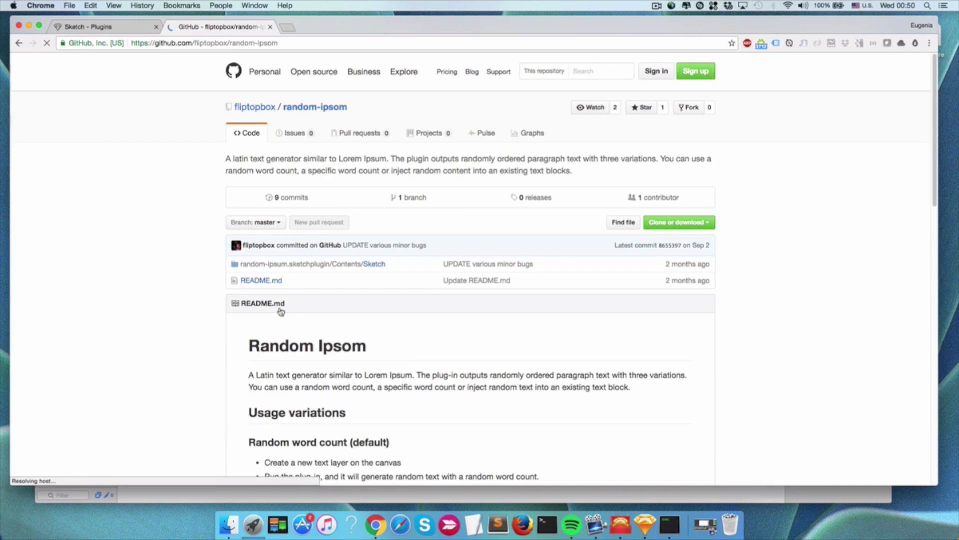
Download the random-ipsom repository as a ZIP and open its extracted folder in Downloads
left_click(702, 224)
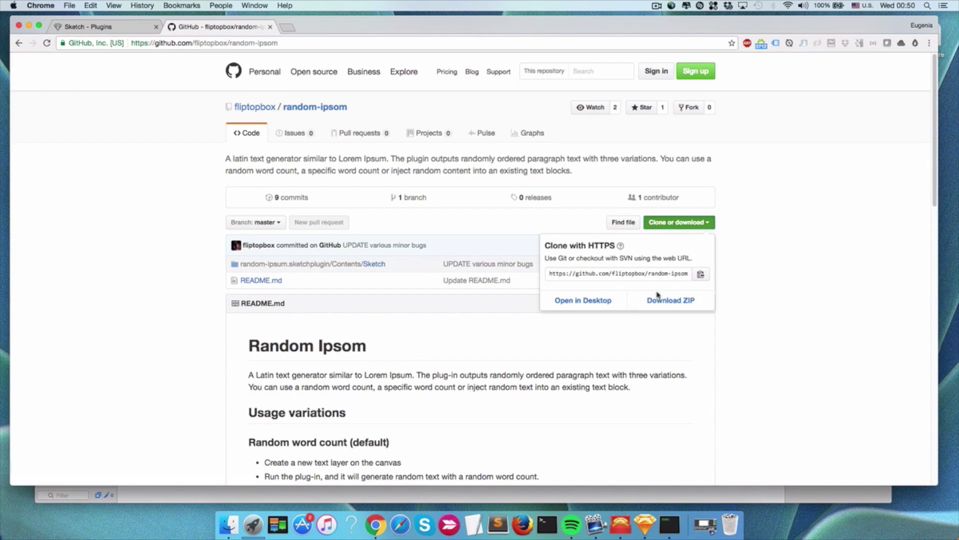
left_click(682, 301)
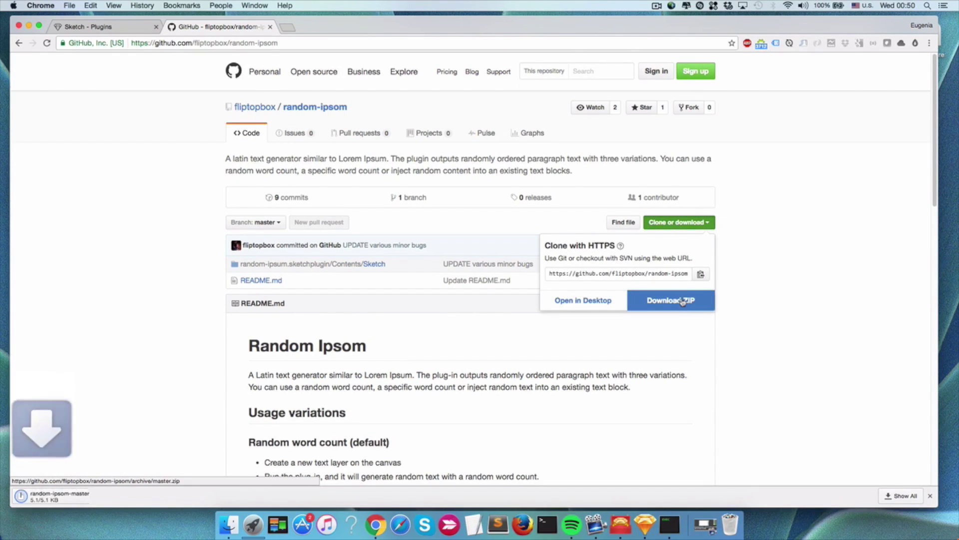
left_click(57, 498)
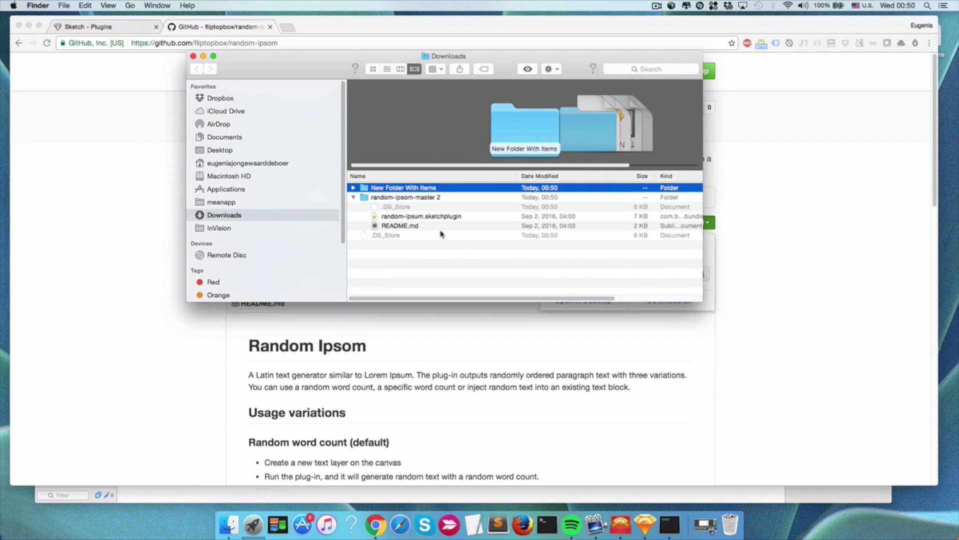
left_click(440, 232)
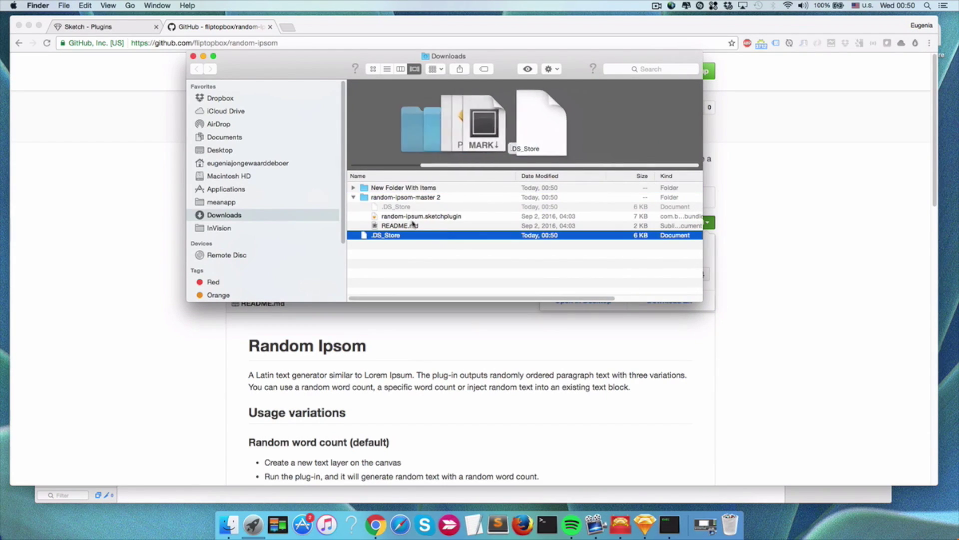
Expand random-ipsom-master 2 and double-click random-ipsum.sketchplugin to install it into Sketch
left_click(410, 198)
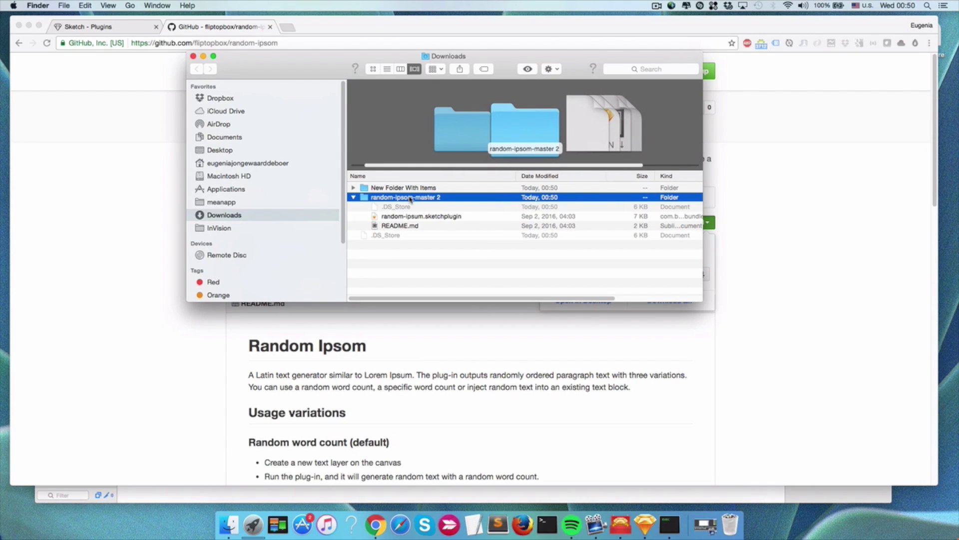
left_click(405, 216)
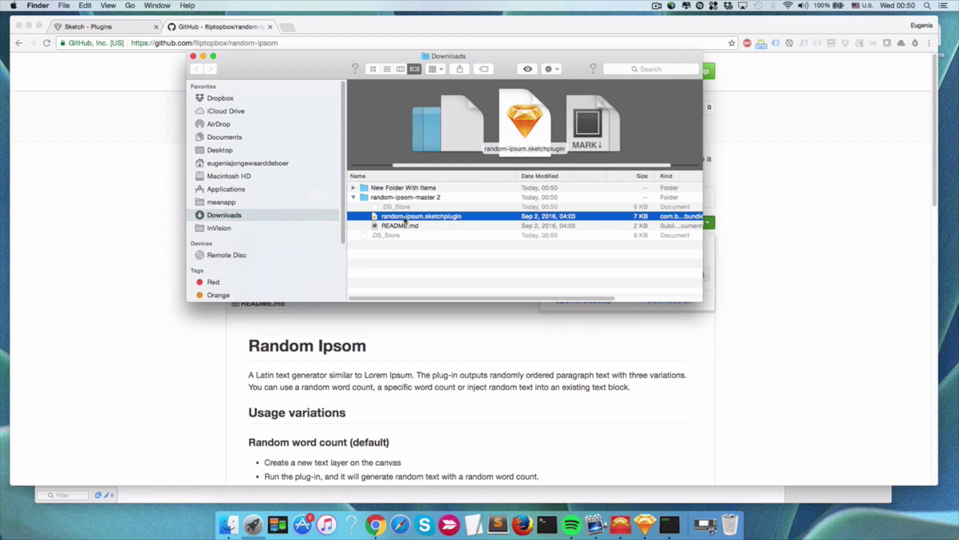
double_click(431, 219)
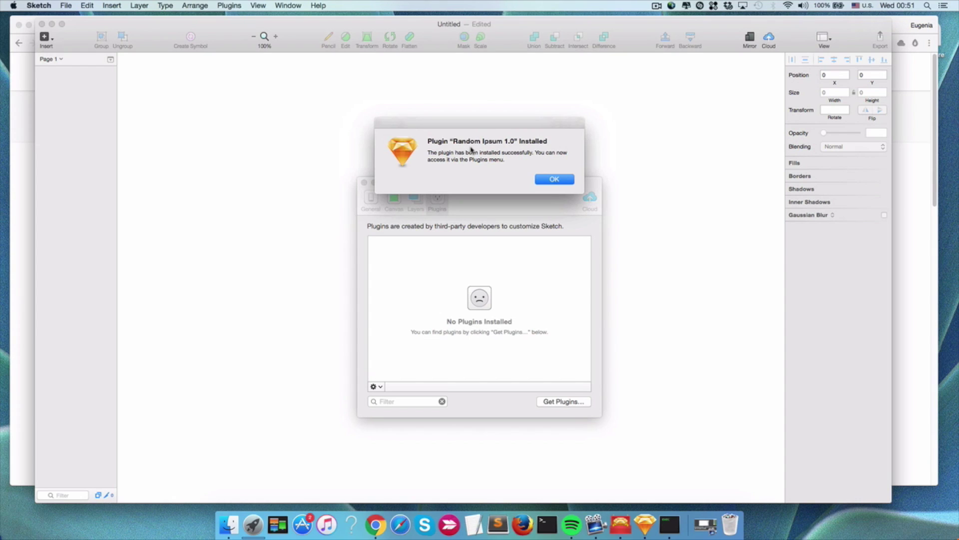
Dismiss the install notice and confirm Random Ipsum is listed in the Plugins menu
left_click(562, 180)
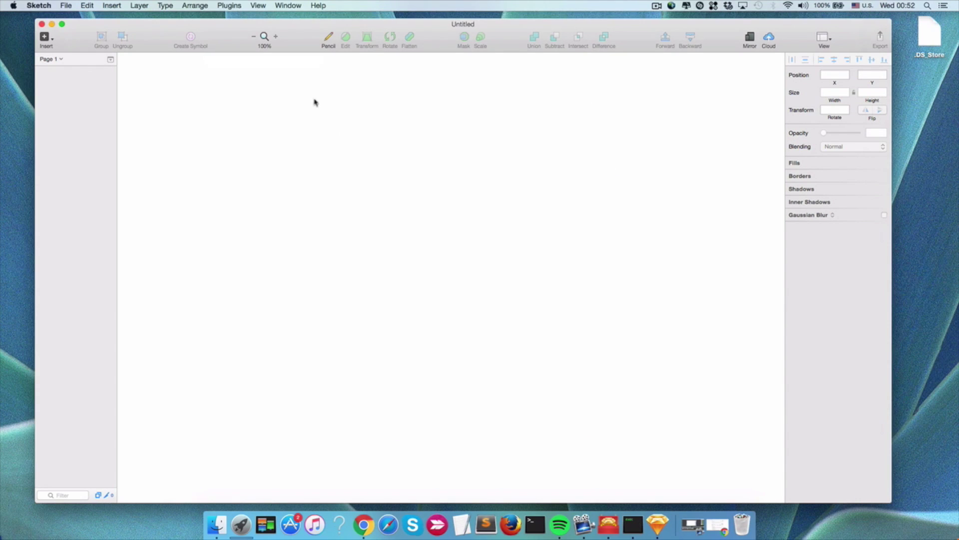
left_click(229, 6)
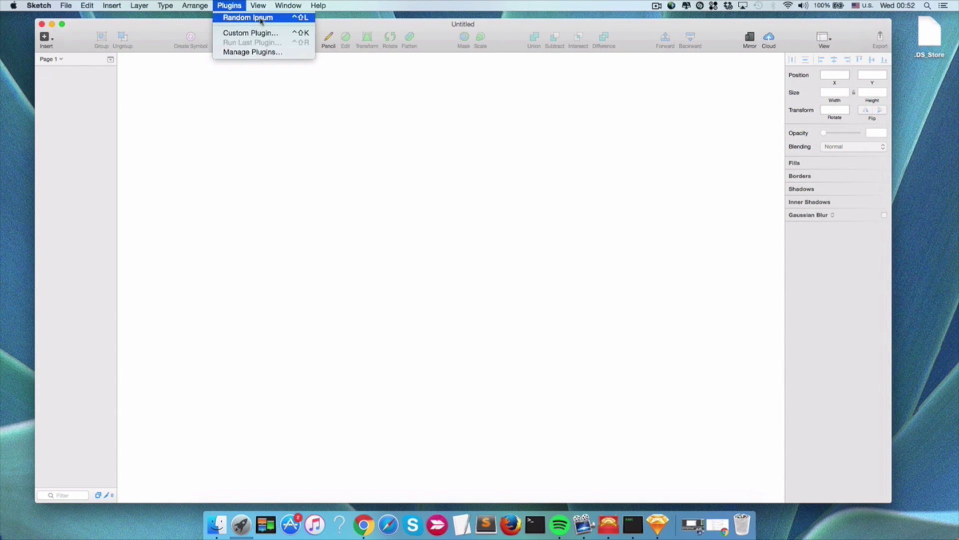
left_click(357, 161)
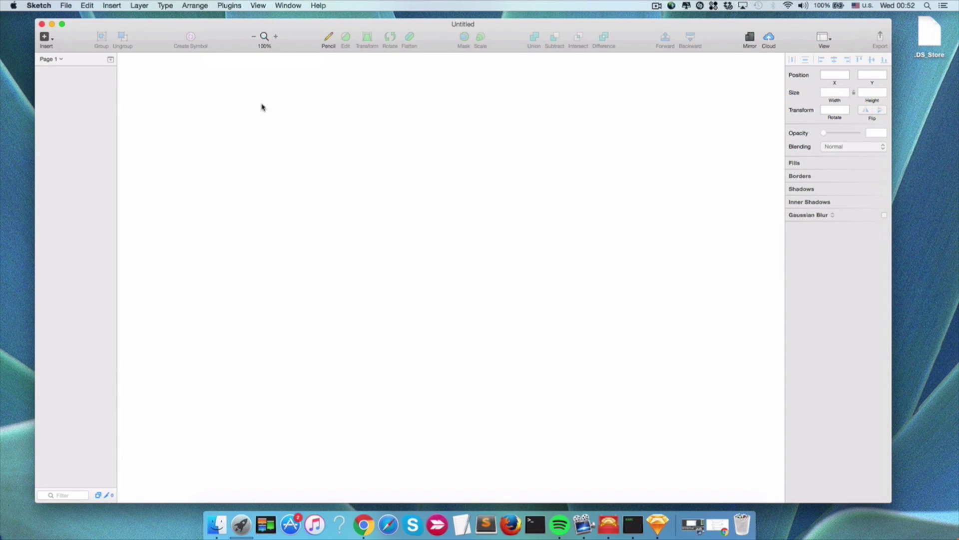
left_click(231, 6)
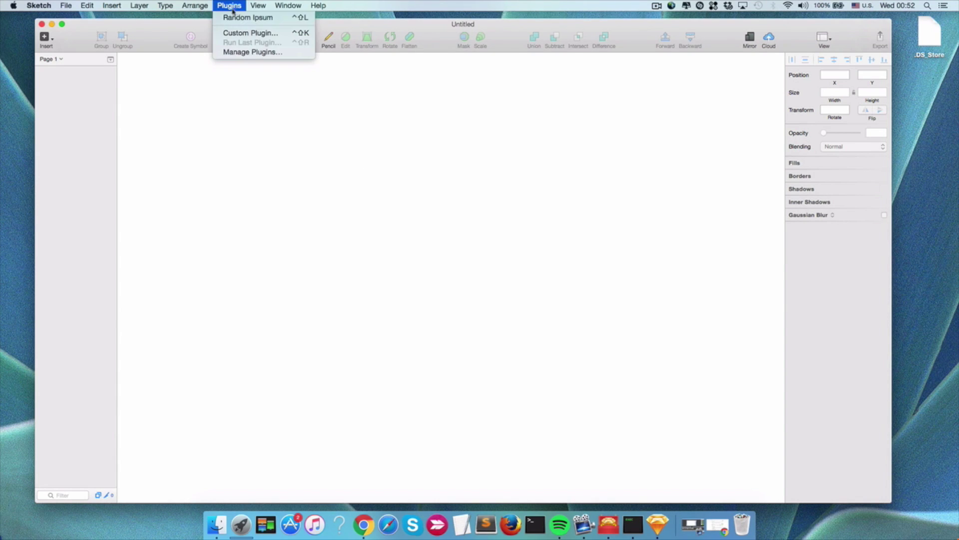
left_click(220, 124)
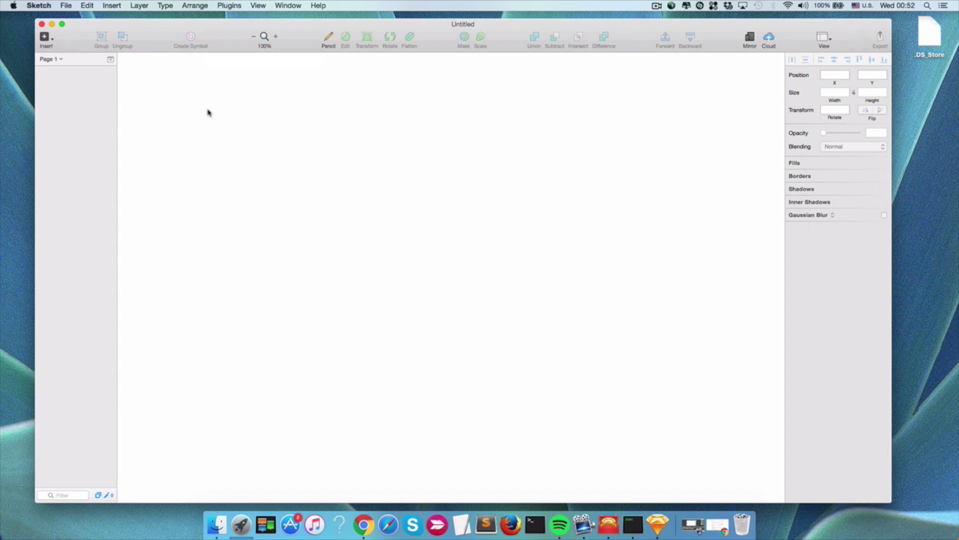
Place a new 'Type something' text layer on the canvas and select it
left_click(228, 120)
left_click(280, 150)
left_click(269, 120)
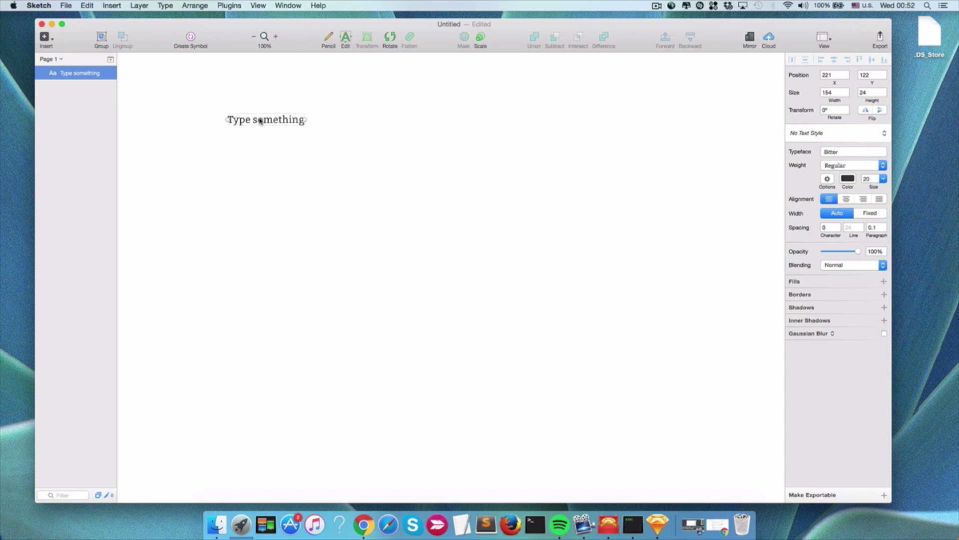
Run Random Ipsum on the selected text layer to fill it with a wrapped Lorem ipsum paragraph
key("ctrl+alt+super+l")
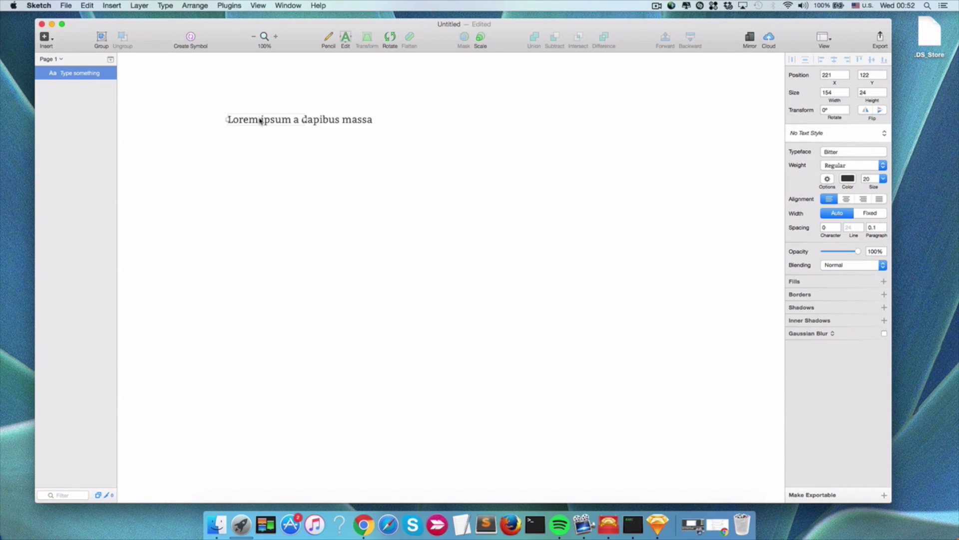
left_click(302, 136)
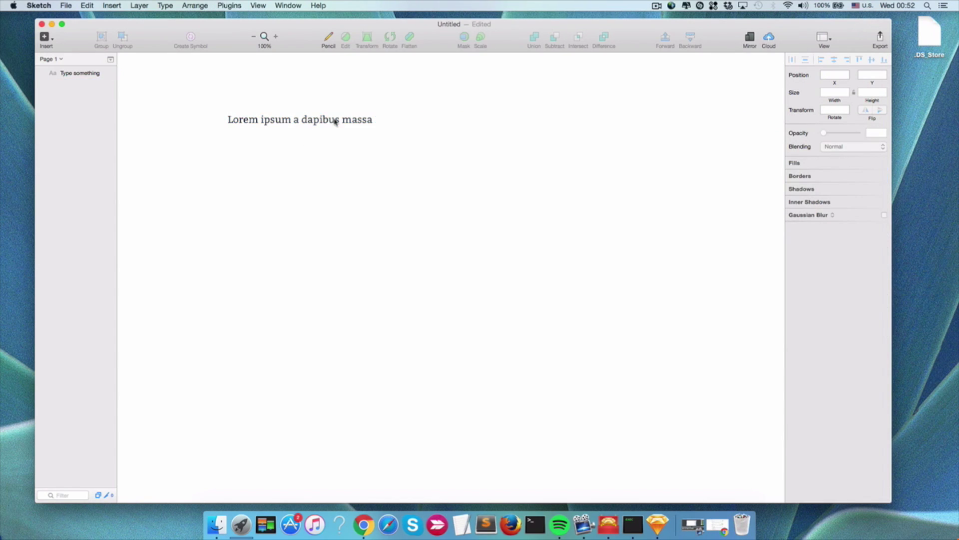
left_click(320, 123)
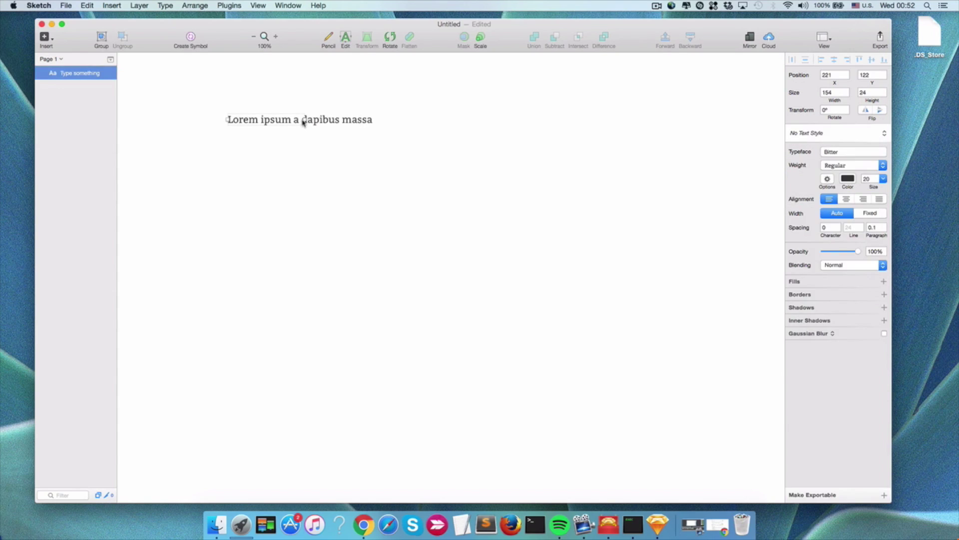
left_click(426, 133)
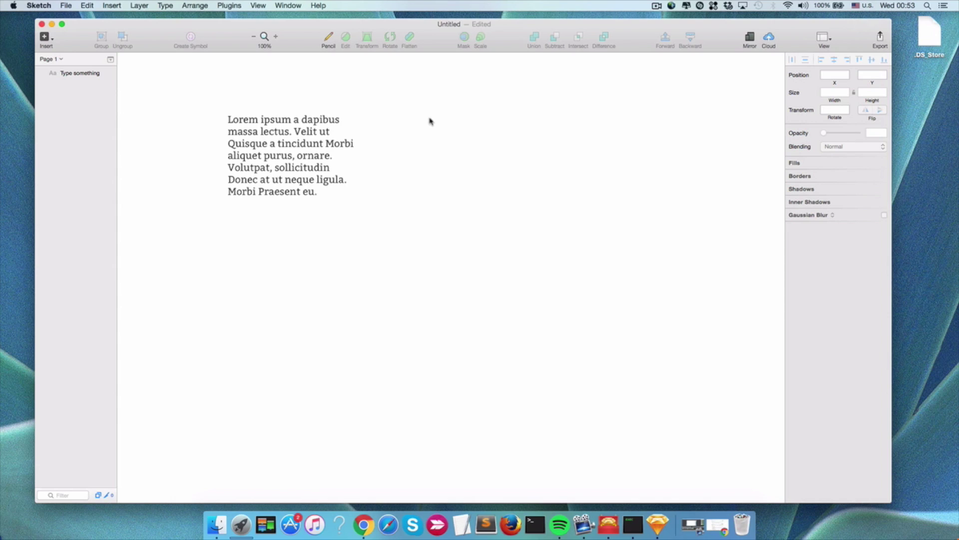
Add a second text layer beside the first and replace its placeholder with the :20 word count
key("t")
left_click(426, 119)
key("Escape")
double_click(451, 122)
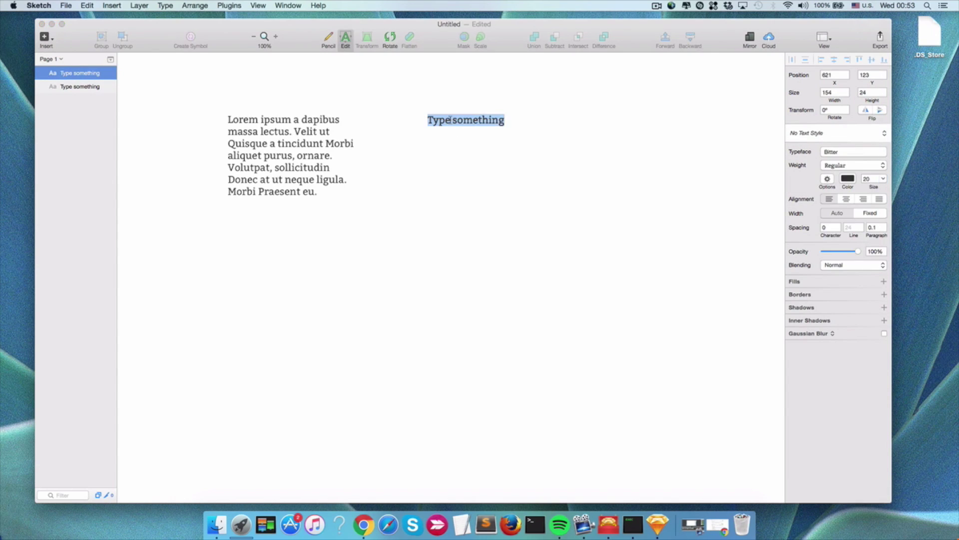
key("BackSpace")
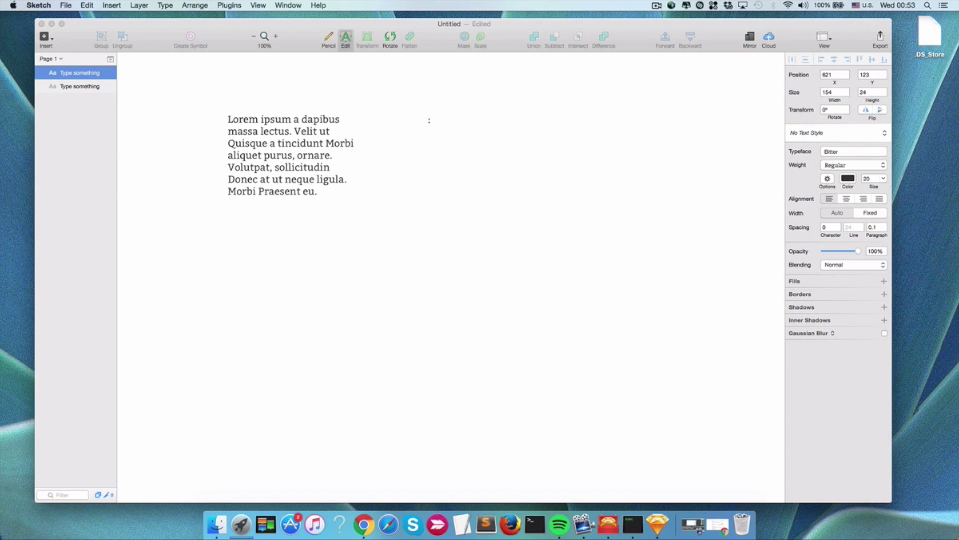
type("20")
left_click(466, 153)
left_click(434, 125)
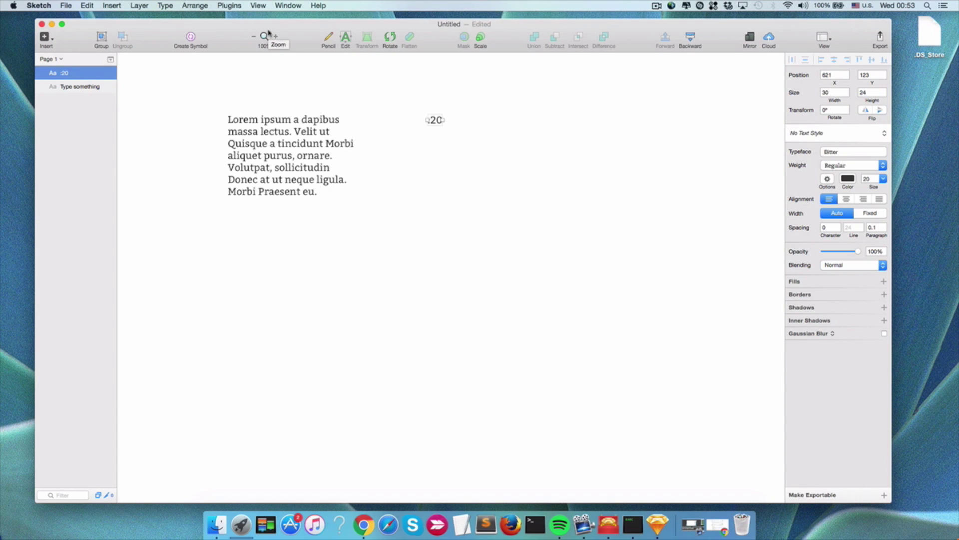
Generate 20 random Lorem ipsum words, widen the box, and move it below the first paragraph
key("super+shift+l")
left_click(455, 135)
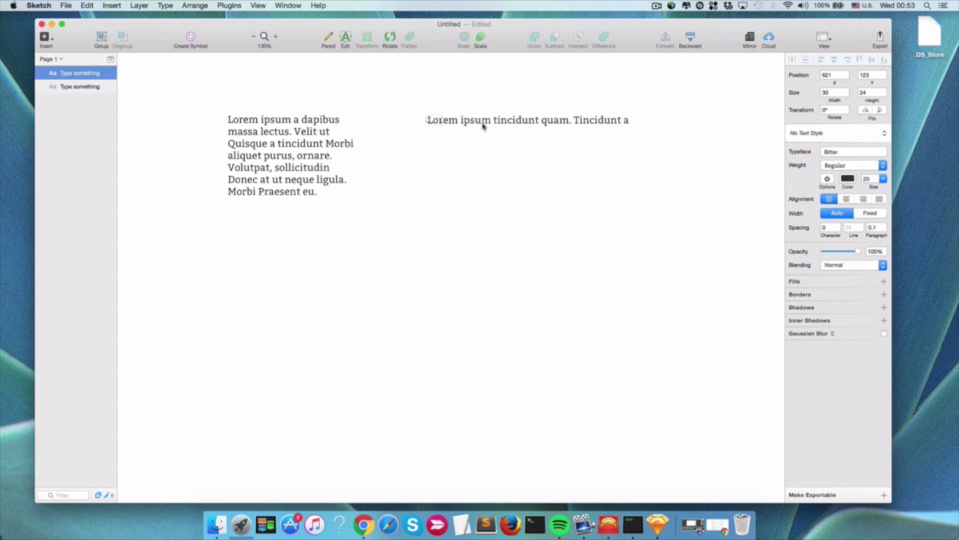
left_click_drag(443, 121, 571, 215)
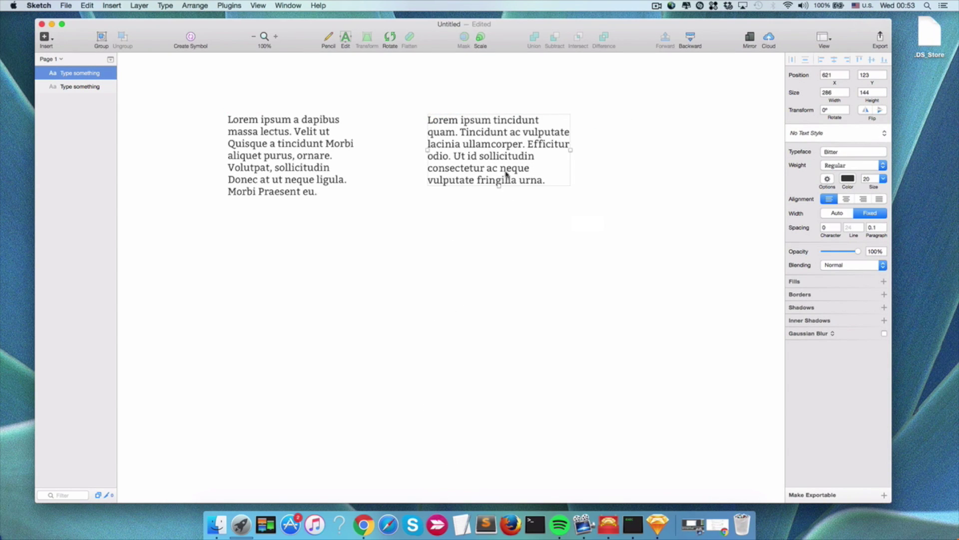
left_click_drag(490, 147, 290, 257)
left_click(635, 161)
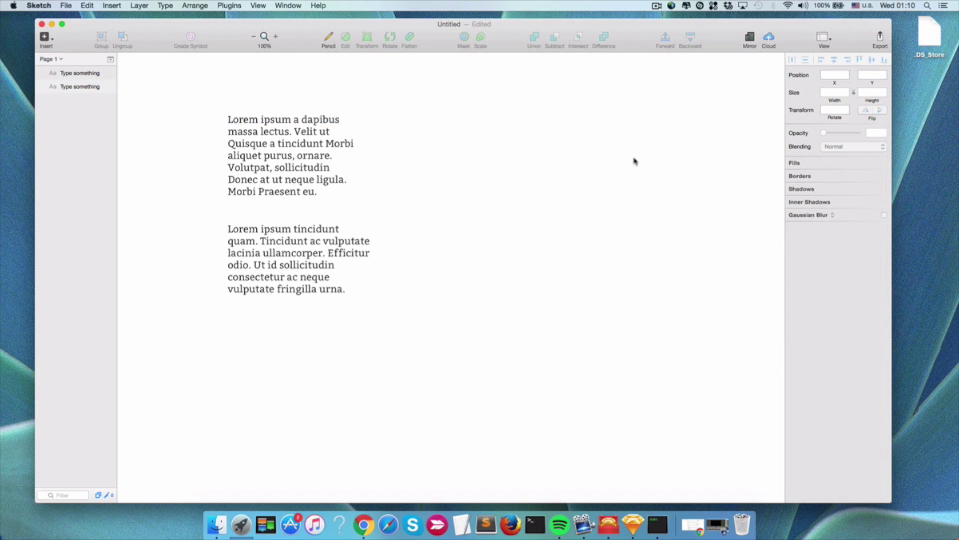